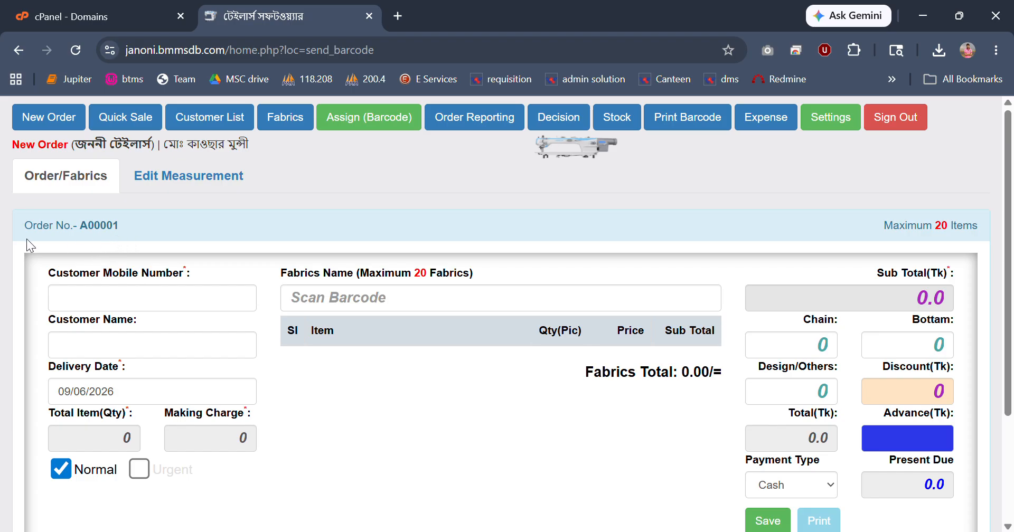
{"action": "left_click_drag", "start_coordinate": [48, 234], "coordinate": [123, 227]}
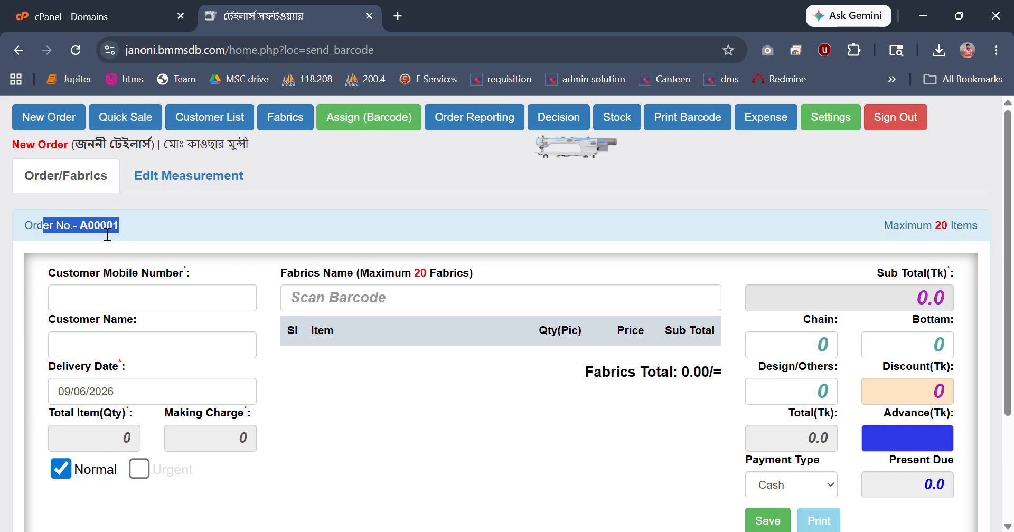
{"action": "left_click_drag", "start_coordinate": [126, 226], "coordinate": [100, 237]}
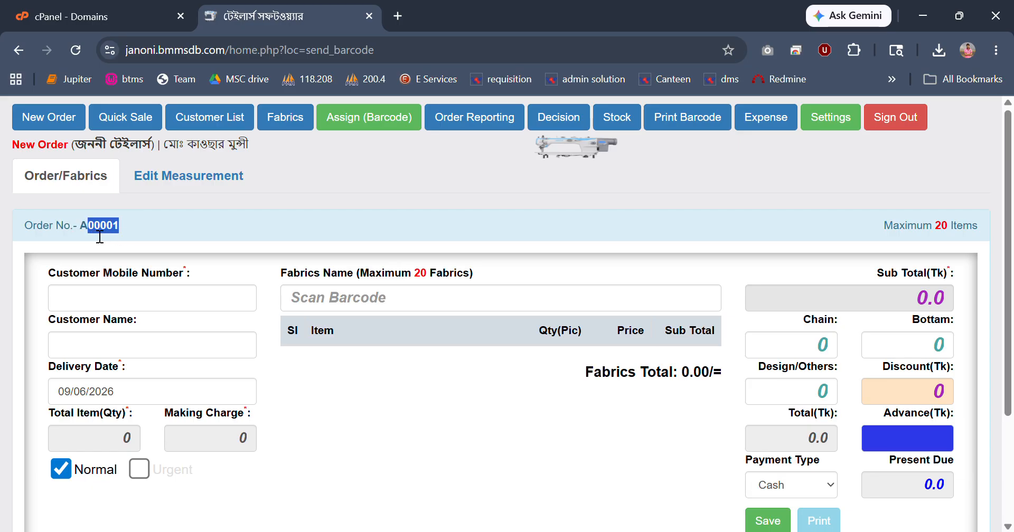
Enter the customer's mobile number and set the customer name to EasyTech24.
{"action": "left_click", "coordinate": [101, 305]}
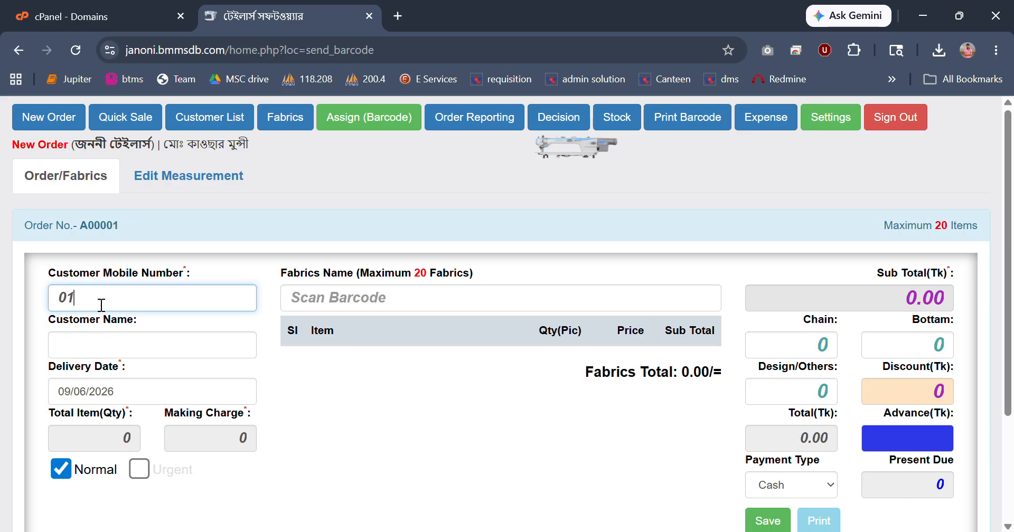
{"action": "key", "text": "Tab"}
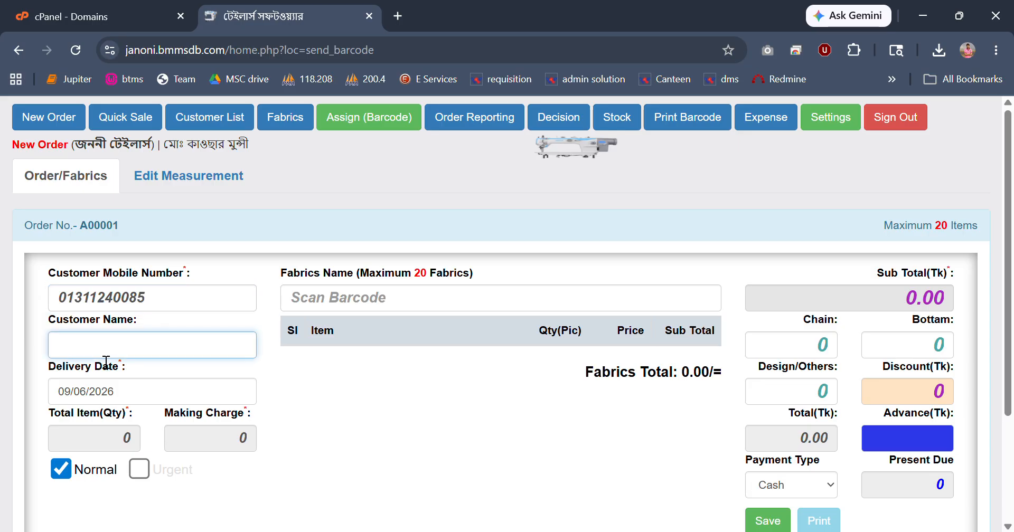
{"action": "type", "text": "EasyTec"}
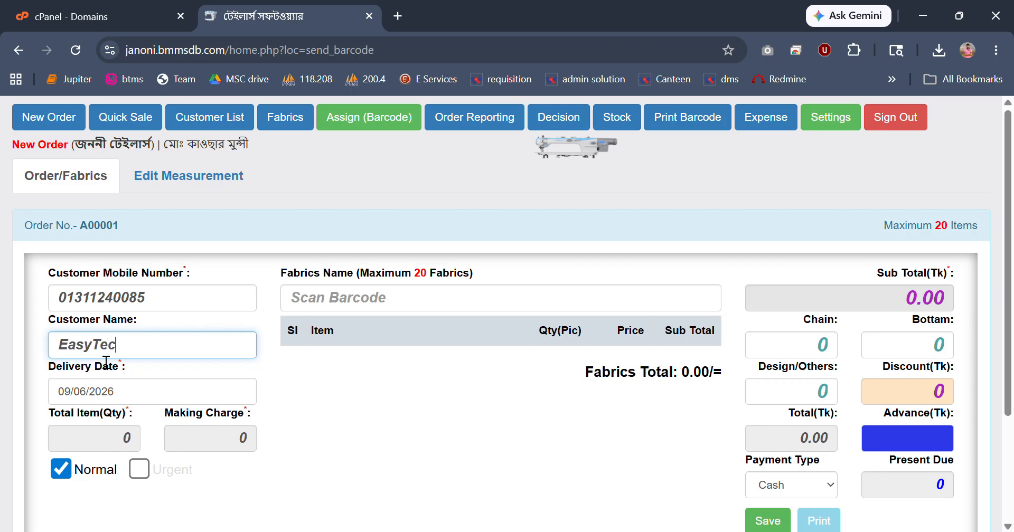
{"action": "type", "text": "h24"}
Set the order's delivery date to 10/06/2026.
{"action": "scroll", "coordinate": [361, 351], "scroll_direction": "down", "scroll_amount": 1}
{"action": "scroll", "coordinate": [361, 351], "scroll_direction": "down", "scroll_amount": 1}
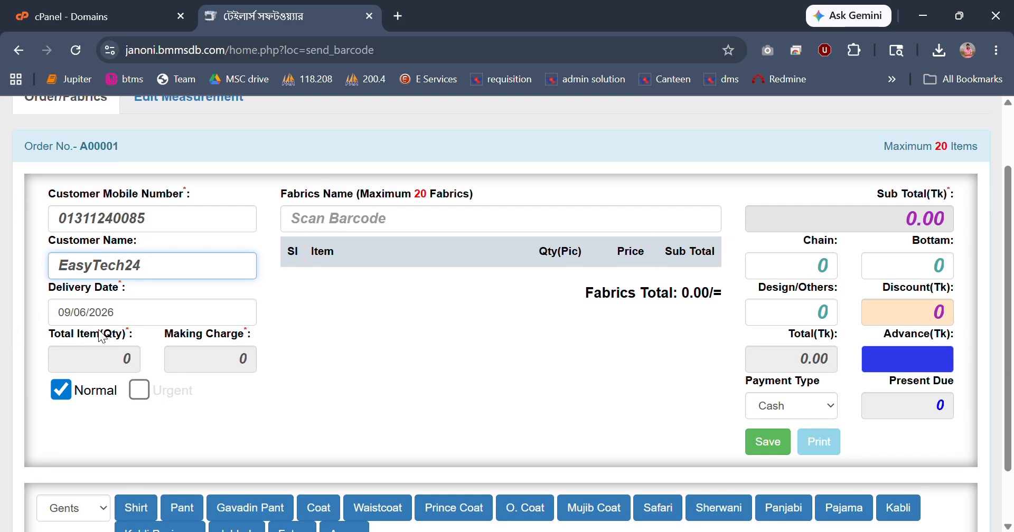
{"action": "left_click", "coordinate": [132, 321]}
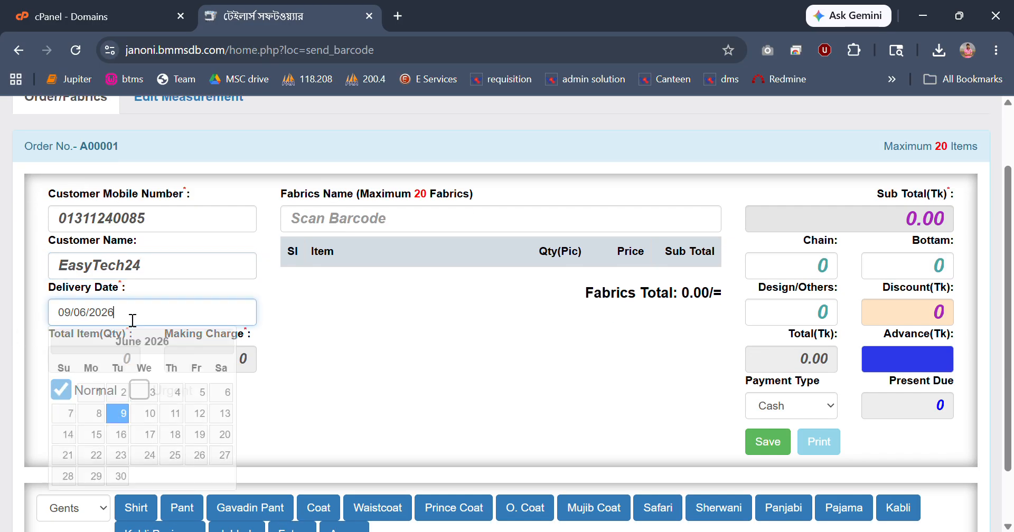
{"action": "left_click", "coordinate": [470, 306]}
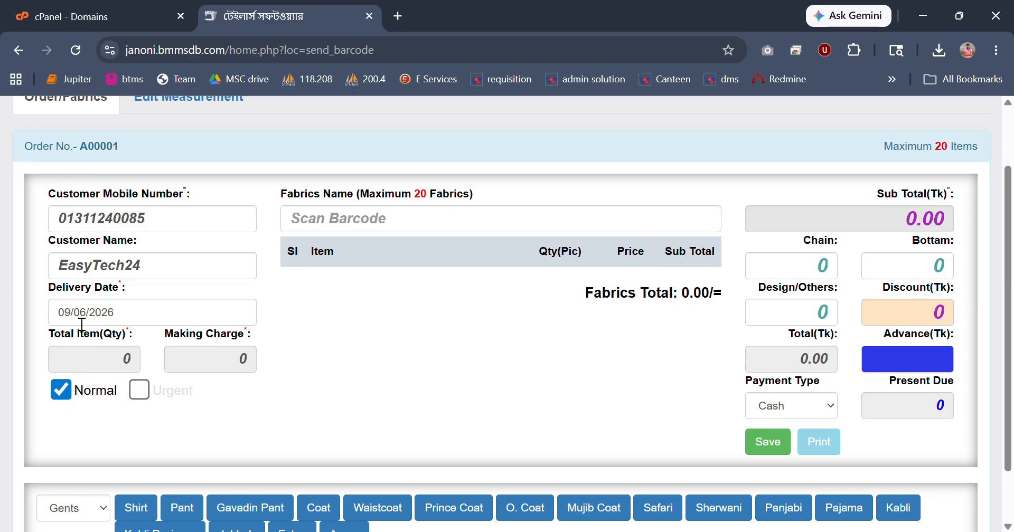
{"action": "left_click", "coordinate": [121, 312]}
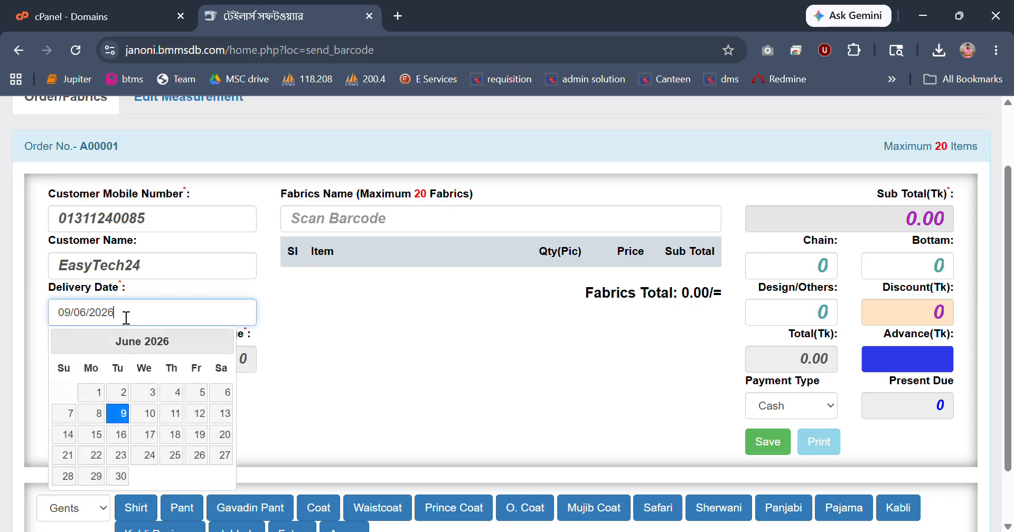
{"action": "left_click", "coordinate": [147, 414]}
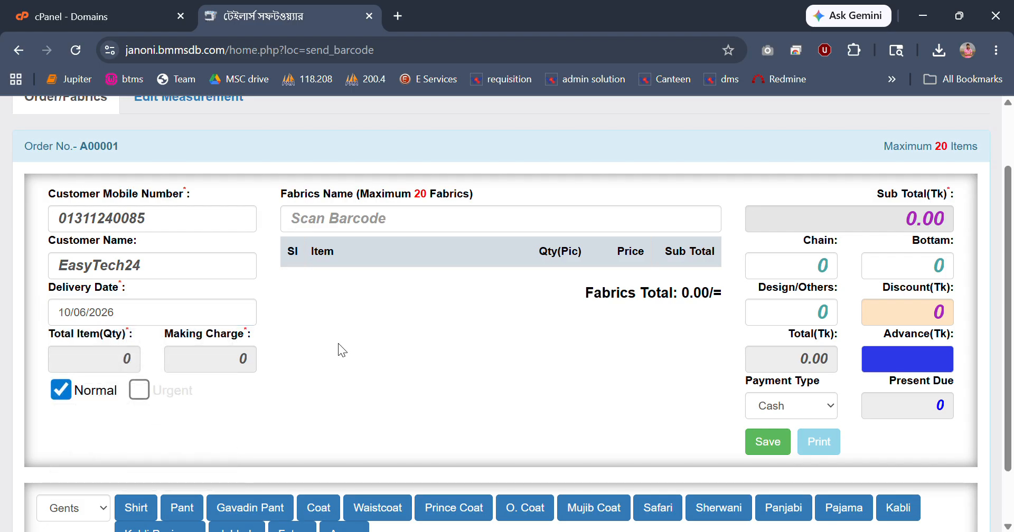
Add a gents Pant item and enter its measurements কোমর 23, হিপ 23 and লম্বা 12.
{"action": "scroll", "coordinate": [347, 331], "scroll_direction": "down", "scroll_amount": 2}
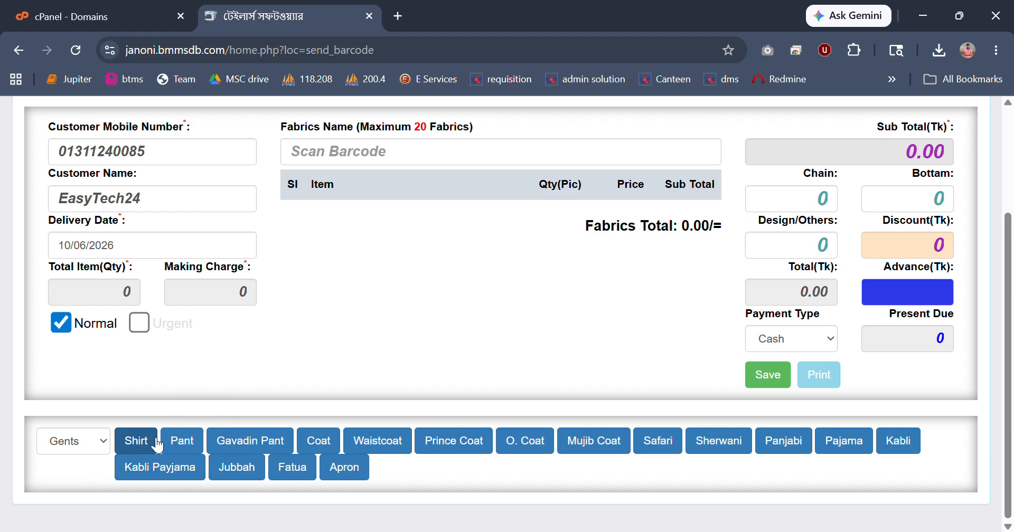
{"action": "left_click", "coordinate": [184, 442]}
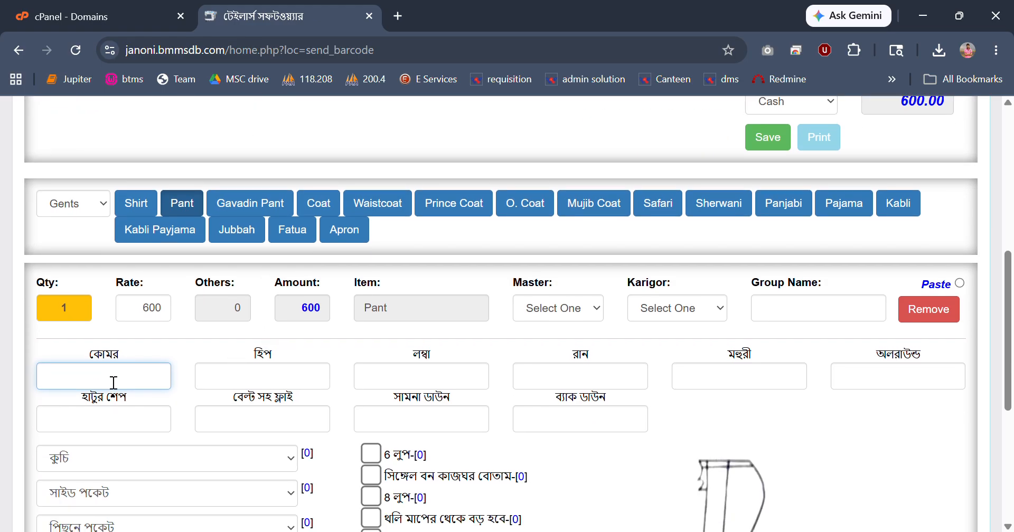
{"action": "type", "text": "23"}
{"action": "key", "text": "Tab"}
{"action": "type", "text": "23"}
{"action": "key", "text": "Tab"}
{"action": "type", "text": "12"}
{"action": "key", "text": "Tab"}
Enter the Pant's রান measurement as 23.1/2 and its মহুরী measurement as 12.5.
{"action": "type", "text": "23"}
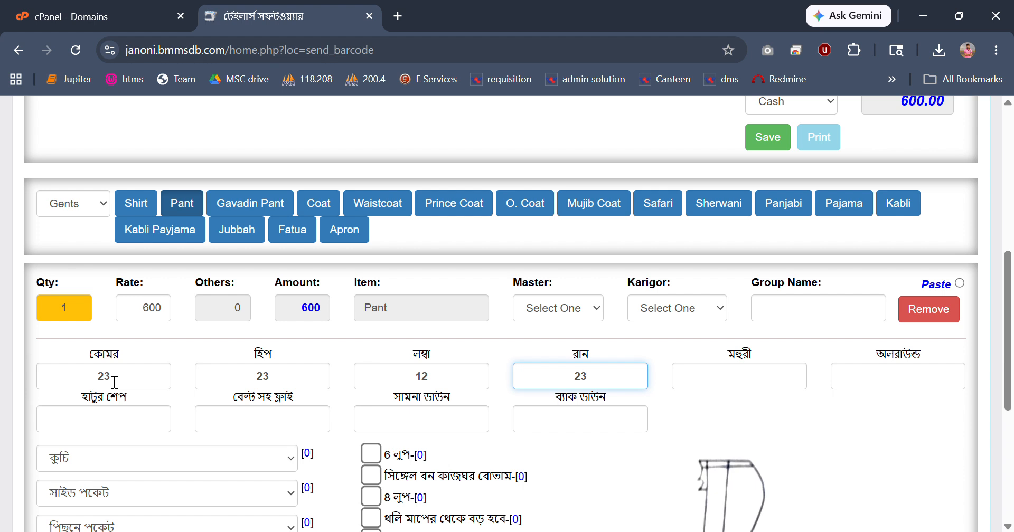
{"action": "type", "text": "1"}
{"action": "key", "text": "BackSpace"}
{"action": "type", "text": "\\"}
{"action": "key", "text": "BackSpace"}
{"action": "type", "text": "."}
{"action": "type", "text": "/2"}
{"action": "key", "text": "BackSpace"}
{"action": "key", "text": "BackSpace"}
{"action": "type", "text": "1/2"}
{"action": "key", "text": "Tab"}
{"action": "type", "text": "12.5"}
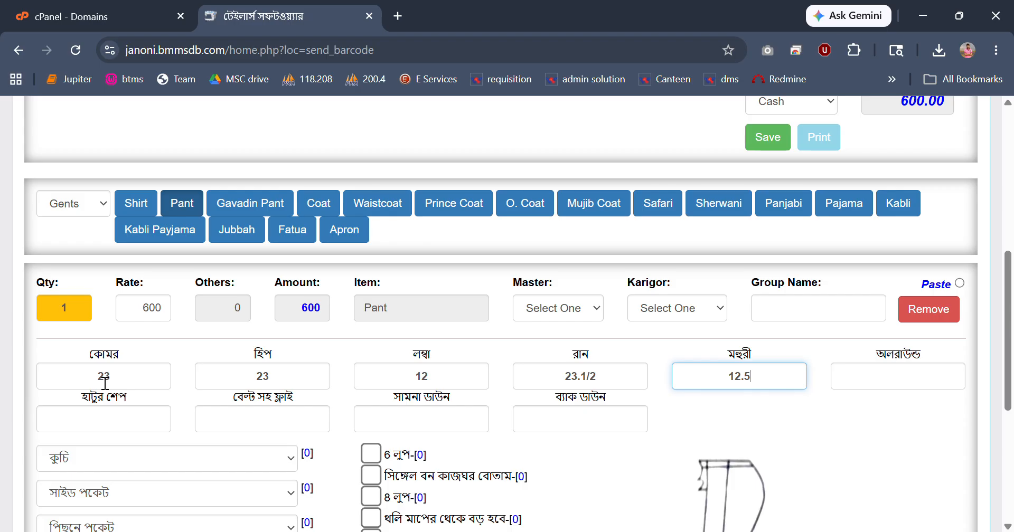
{"action": "key", "text": "Tab"}
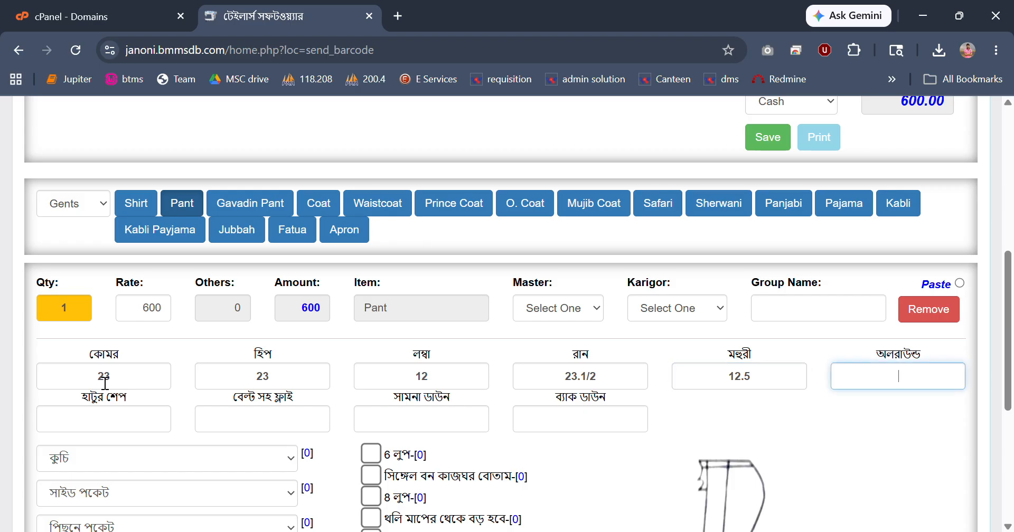
Enter the Pant's অলরাউন্ড measurement as 23 and its হাটুর শেপ measurement as 10.3/4.
{"action": "type", "text": "23"}
{"action": "key", "text": "Tab"}
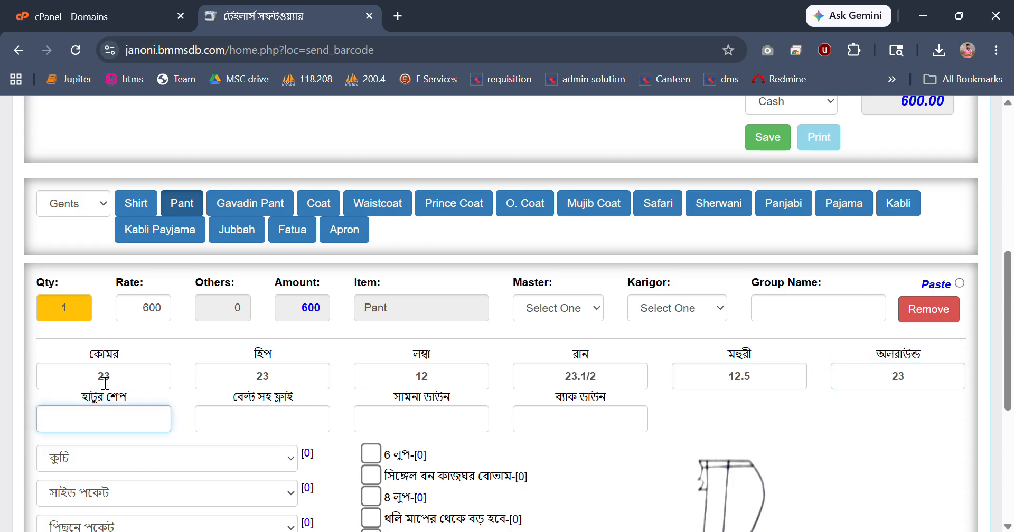
{"action": "type", "text": "10.3/4"}
Tick 6 লুপ and থলি মাপের থেকে বড় হবে, and select 2 টা কুচি হবে and পিছনে ২ টা পকেট /2 পকেটে কাজঘর বোতাম হবে for the Pant.
{"action": "left_click", "coordinate": [367, 457]}
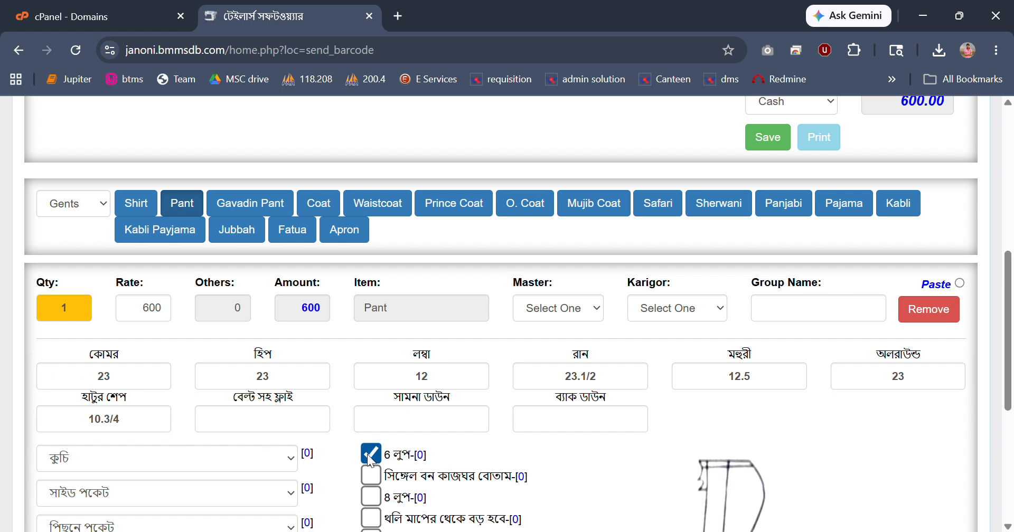
{"action": "scroll", "coordinate": [380, 423], "scroll_direction": "down", "scroll_amount": 1}
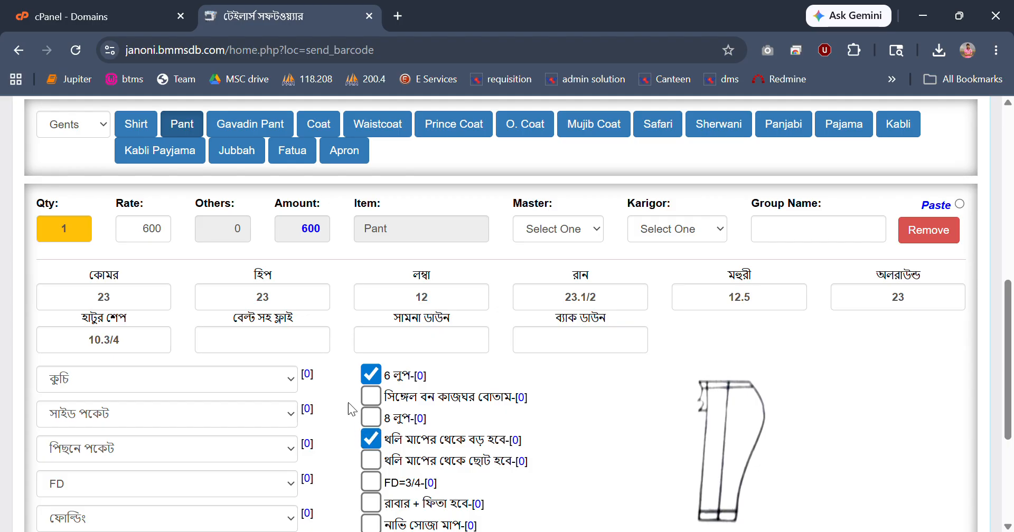
{"action": "left_click", "coordinate": [133, 381]}
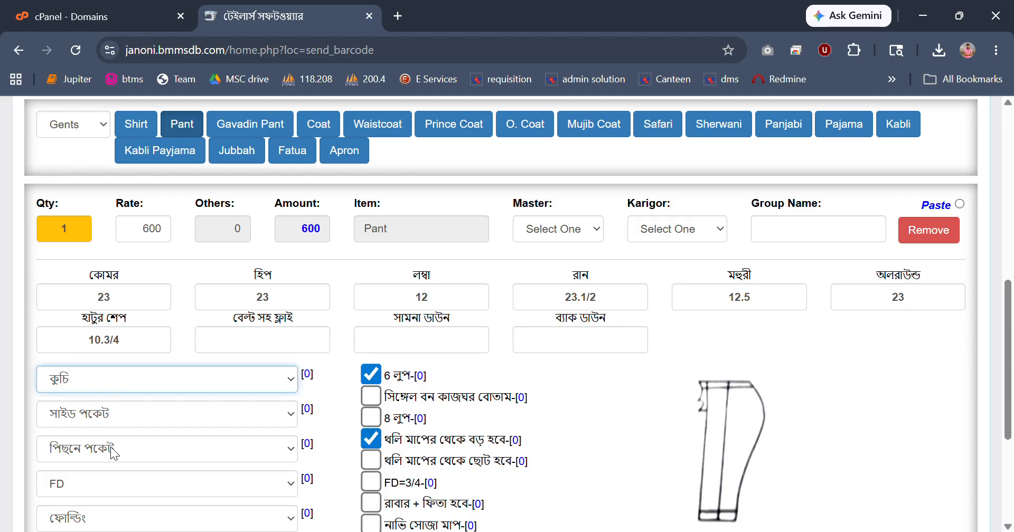
{"action": "left_click", "coordinate": [110, 451]}
{"action": "left_click", "coordinate": [123, 448]}
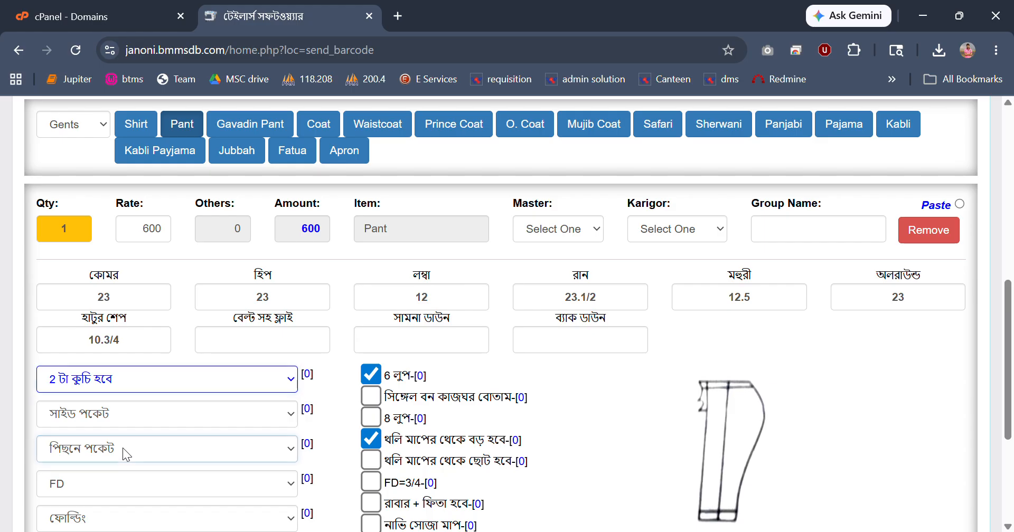
{"action": "left_click", "coordinate": [131, 376]}
Set the Pant item's quantity to 2.
{"action": "scroll", "coordinate": [332, 395], "scroll_direction": "up", "scroll_amount": 1}
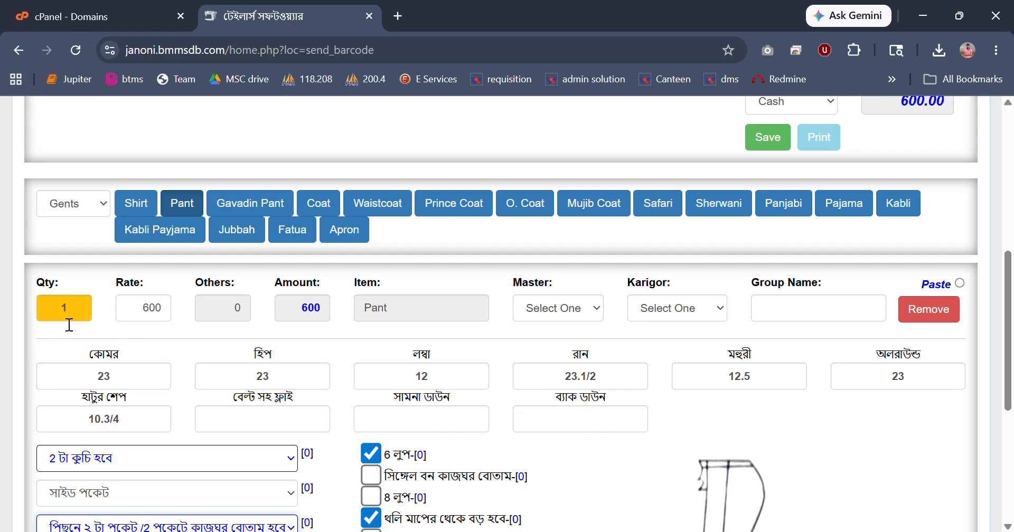
{"action": "left_click_drag", "start_coordinate": [78, 314], "coordinate": [55, 313]}
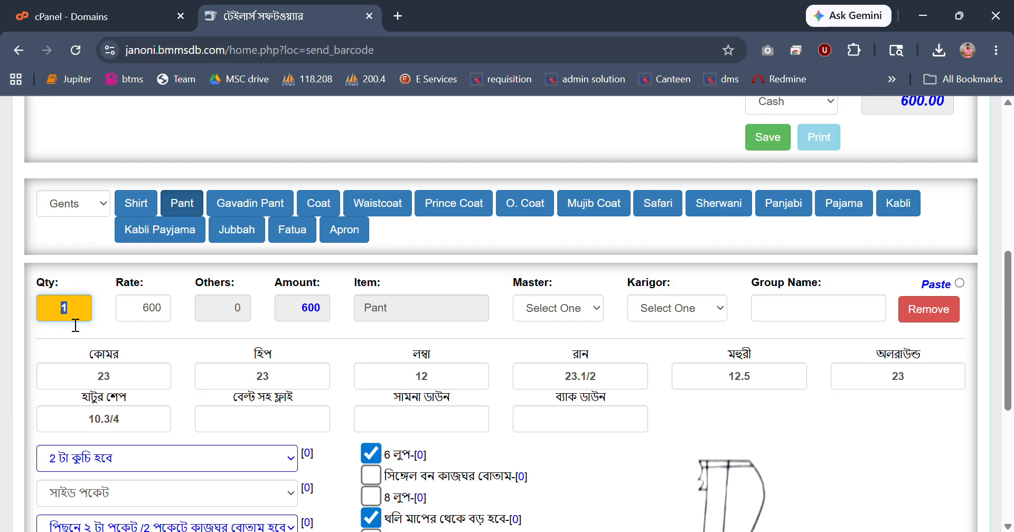
{"action": "type", "text": "2"}
Add a gents Shirt item to the order alongside the Pant.
{"action": "scroll", "coordinate": [154, 319], "scroll_direction": "up", "scroll_amount": 5}
{"action": "scroll", "coordinate": [154, 319], "scroll_direction": "down", "scroll_amount": 3}
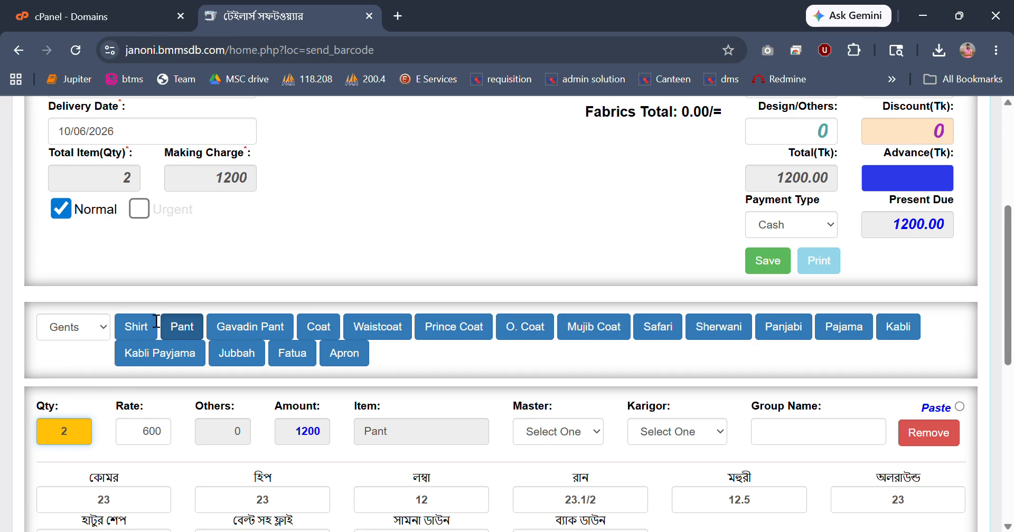
{"action": "left_click", "coordinate": [146, 289]}
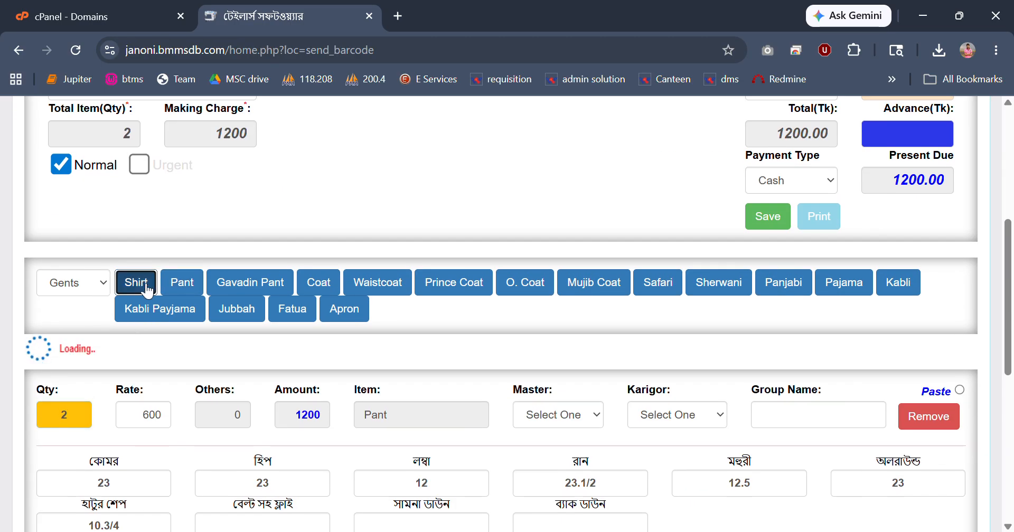
{"action": "scroll", "coordinate": [143, 288], "scroll_direction": "down", "scroll_amount": 12}
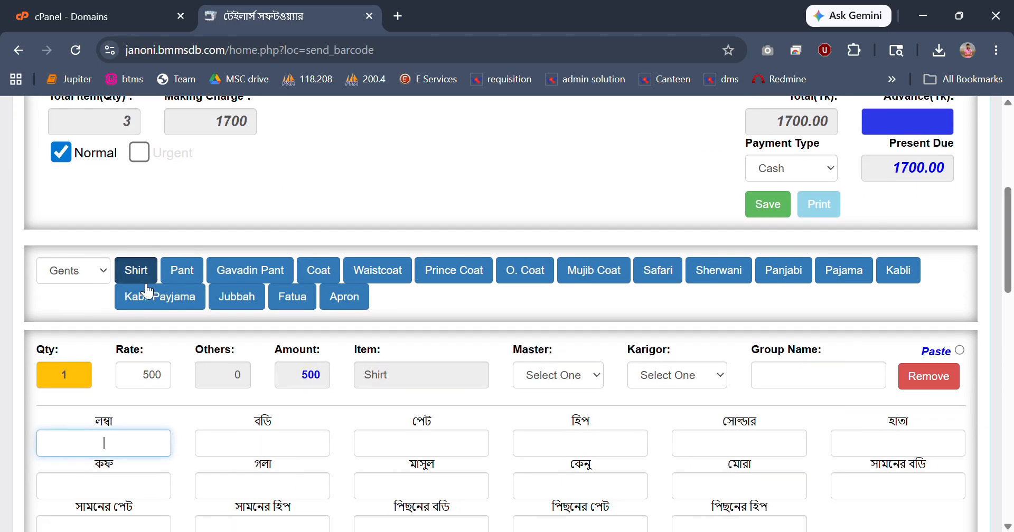
{"action": "scroll", "coordinate": [141, 288], "scroll_direction": "down", "scroll_amount": 5}
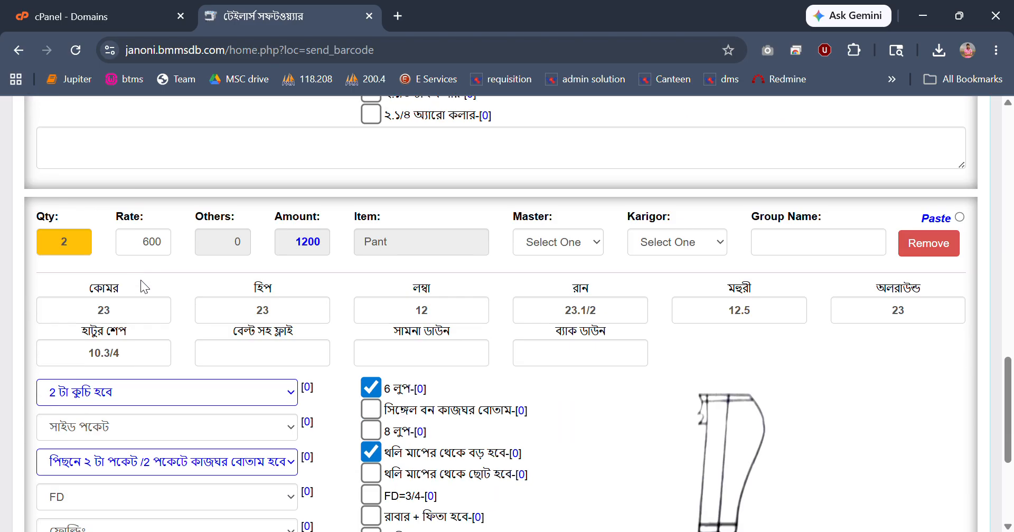
{"action": "scroll", "coordinate": [150, 290], "scroll_direction": "up", "scroll_amount": 12}
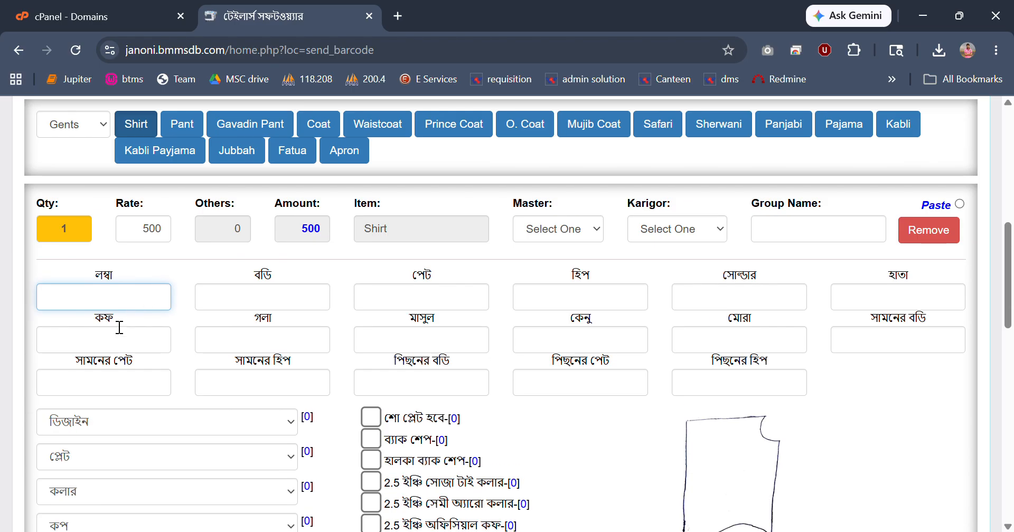
Enter the Shirt's measurements: লম্বা 23, বডি 44, পেট 11, হিপ 23 and সোল্ডার 44.
{"action": "type", "text": "23"}
{"action": "key", "text": "Tab"}
{"action": "type", "text": "44"}
{"action": "key", "text": "Tab"}
{"action": "type", "text": "11"}
{"action": "key", "text": "Tab"}
{"action": "type", "text": "23"}
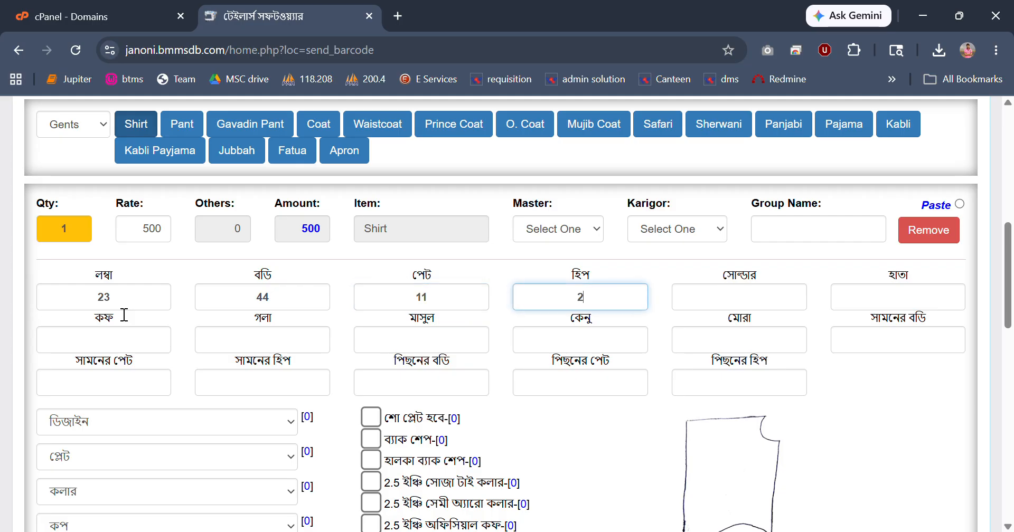
{"action": "key", "text": "Tab"}
{"action": "type", "text": "44"}
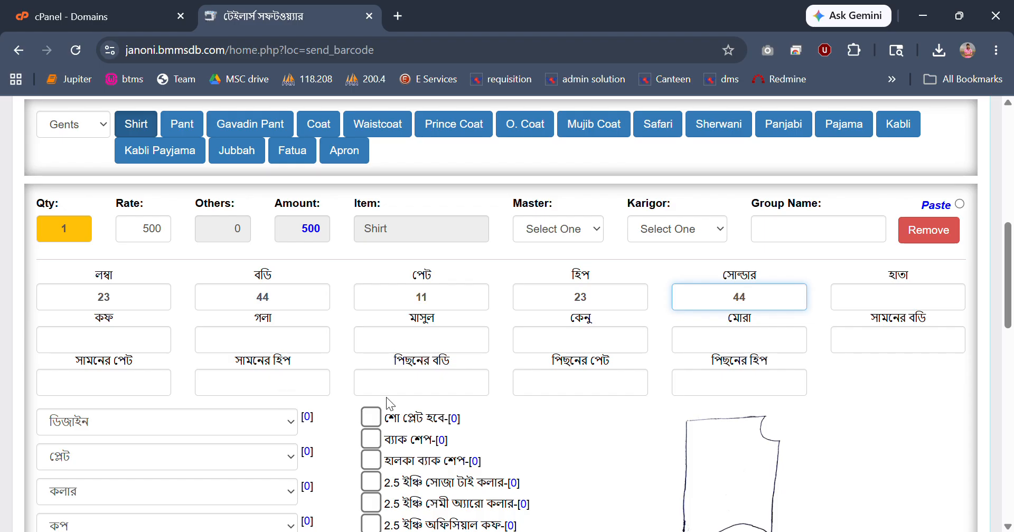
Tick ব্যাক শেপ and 2.5 ইঞ্চি সোজা টাই কলার, and select সামনে ডাবল প্লেট বোতাম দেখা যাবে না and 2 টাই কলার for the Shirt.
{"action": "scroll", "coordinate": [391, 404], "scroll_direction": "down", "scroll_amount": 1}
{"action": "left_click", "coordinate": [371, 359]}
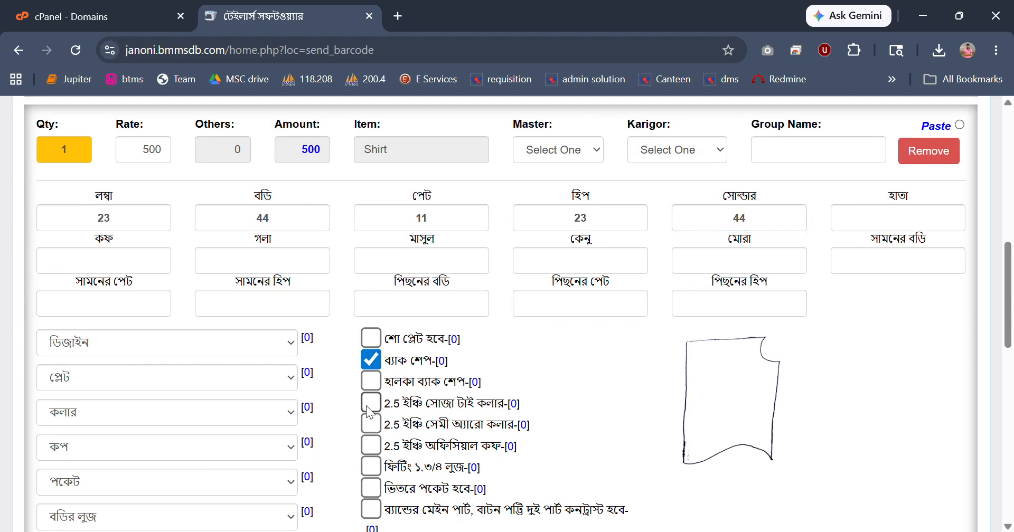
{"action": "left_click", "coordinate": [112, 380]}
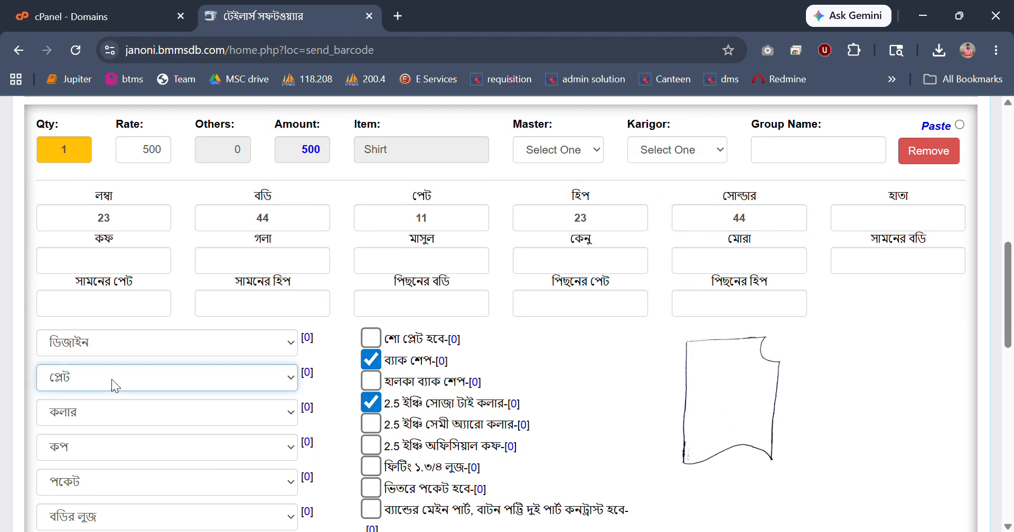
{"action": "left_click", "coordinate": [102, 322]}
{"action": "left_click", "coordinate": [91, 354]}
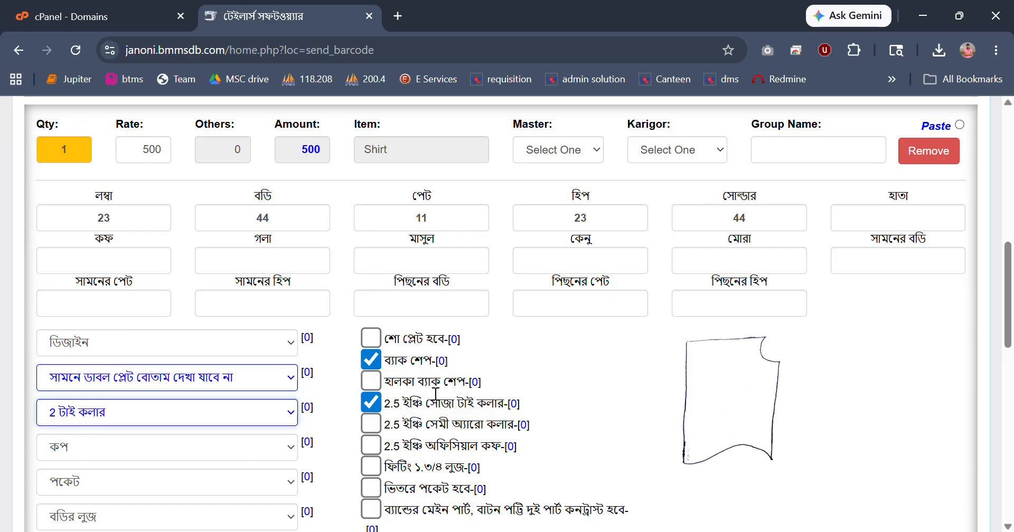
Return to the order summary and activate the fabric barcode field for scanning.
{"action": "scroll", "coordinate": [404, 390], "scroll_direction": "up", "scroll_amount": 2}
{"action": "scroll", "coordinate": [406, 395], "scroll_direction": "up", "scroll_amount": 3}
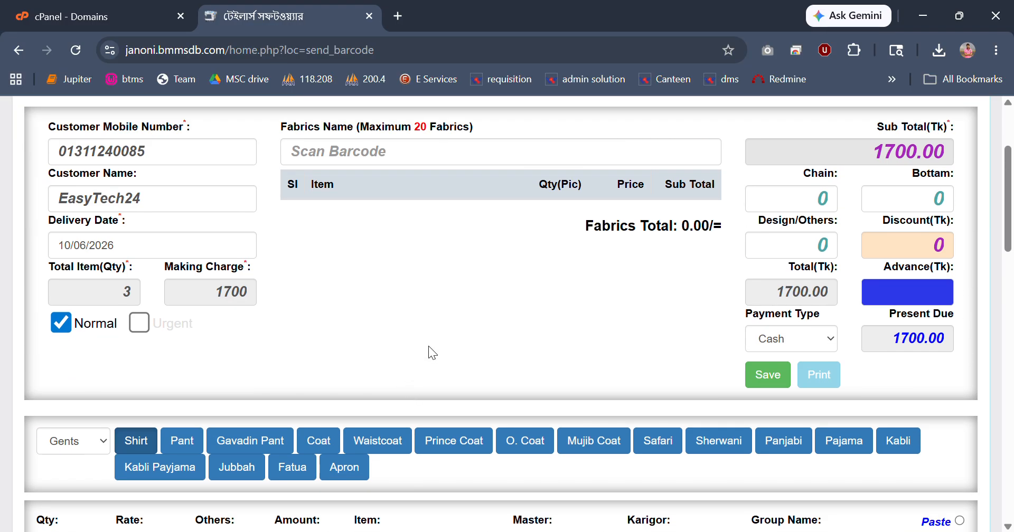
{"action": "scroll", "coordinate": [437, 347], "scroll_direction": "up", "scroll_amount": 1}
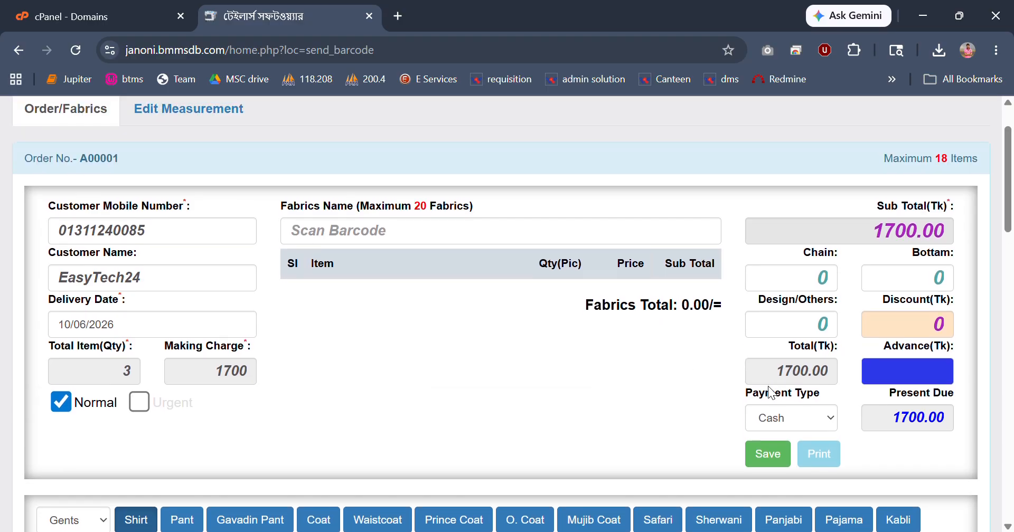
{"action": "left_click", "coordinate": [342, 234]}
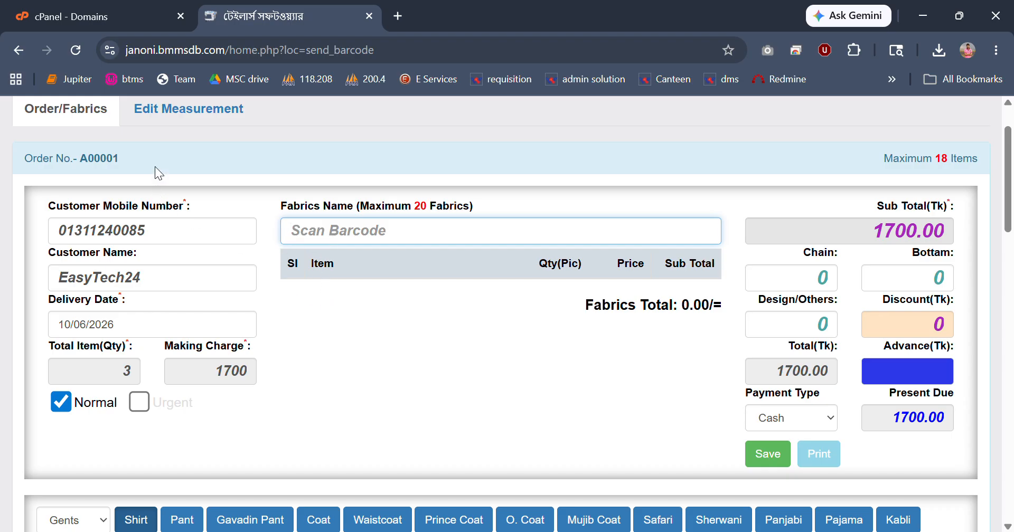
Review the order's payment summary and the quantity, rate and amount entries of the Shirt and Pant items.
{"action": "scroll", "coordinate": [424, 364], "scroll_direction": "down", "scroll_amount": 3}
{"action": "scroll", "coordinate": [430, 363], "scroll_direction": "up", "scroll_amount": 2}
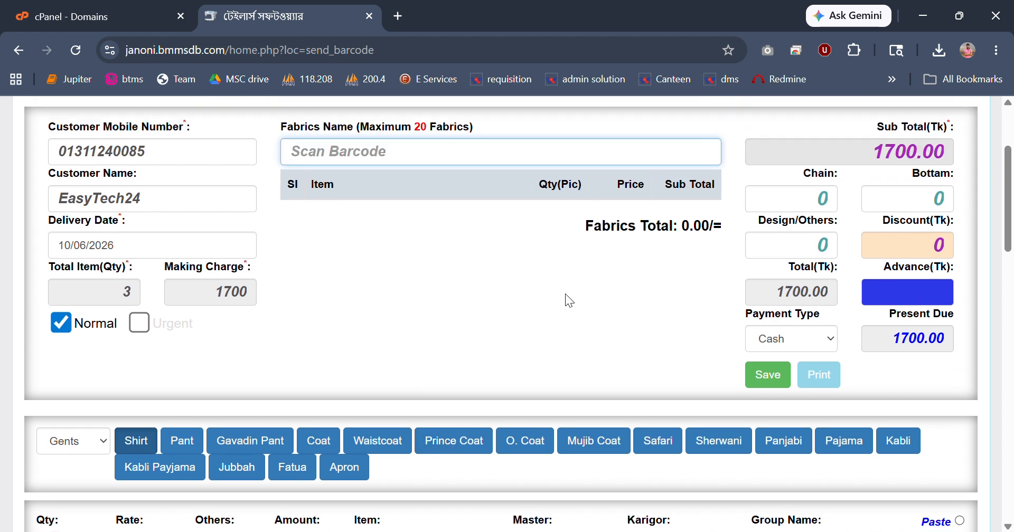
{"action": "scroll", "coordinate": [217, 260], "scroll_direction": "up", "scroll_amount": 2}
{"action": "scroll", "coordinate": [218, 259], "scroll_direction": "up", "scroll_amount": 1}
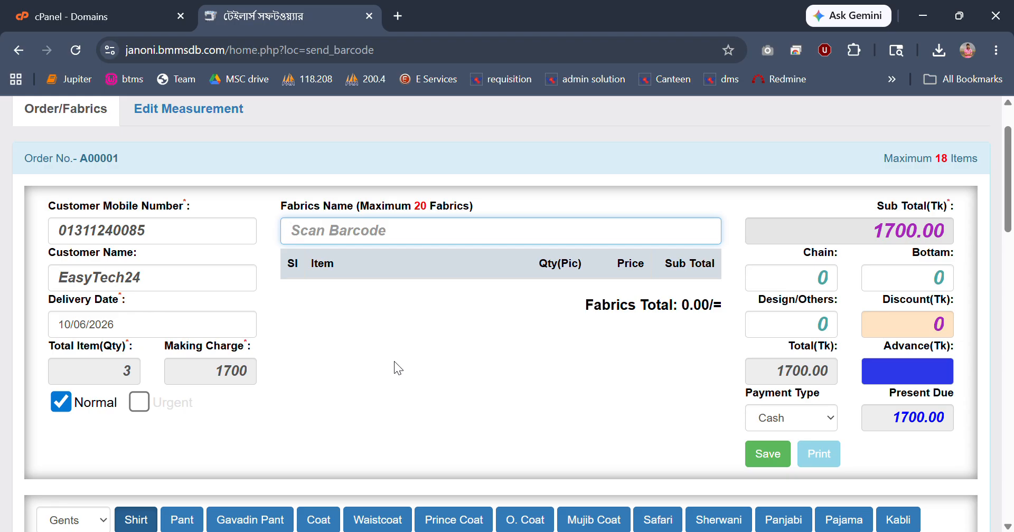
{"action": "scroll", "coordinate": [394, 361], "scroll_direction": "down", "scroll_amount": 2}
{"action": "left_click", "coordinate": [944, 295]}
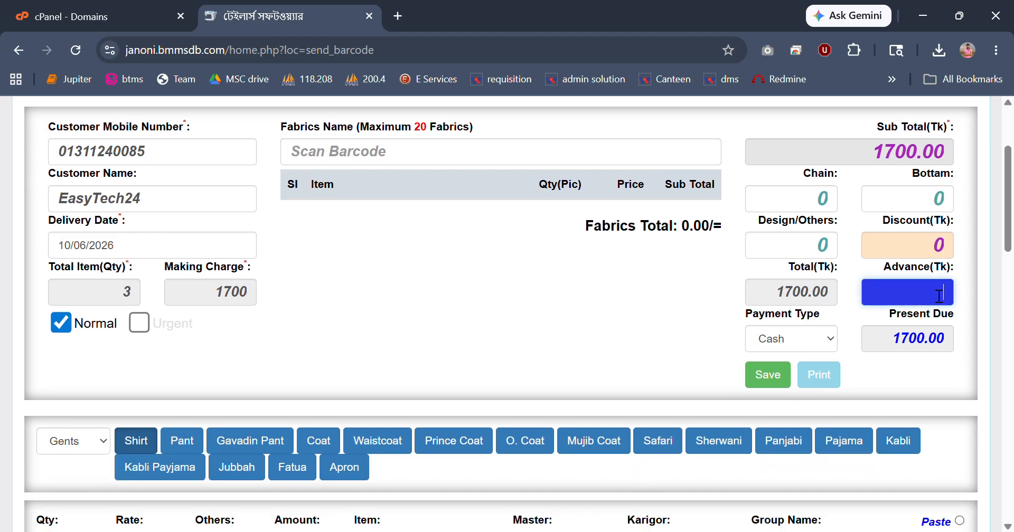
{"action": "left_click_drag", "start_coordinate": [784, 292], "coordinate": [820, 293]}
{"action": "scroll", "coordinate": [645, 340], "scroll_direction": "down", "scroll_amount": 5}
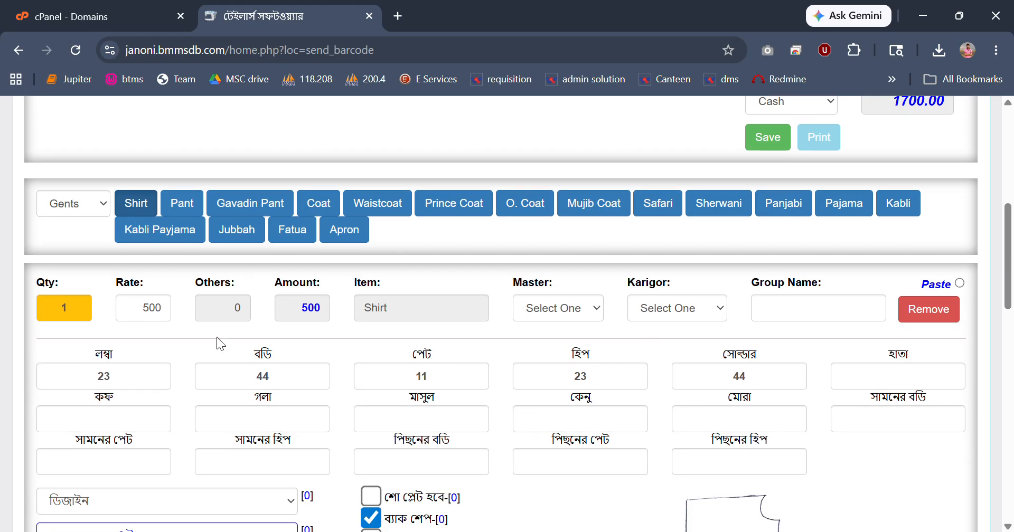
{"action": "double_click", "coordinate": [402, 317]}
{"action": "scroll", "coordinate": [225, 338], "scroll_direction": "down", "scroll_amount": 10}
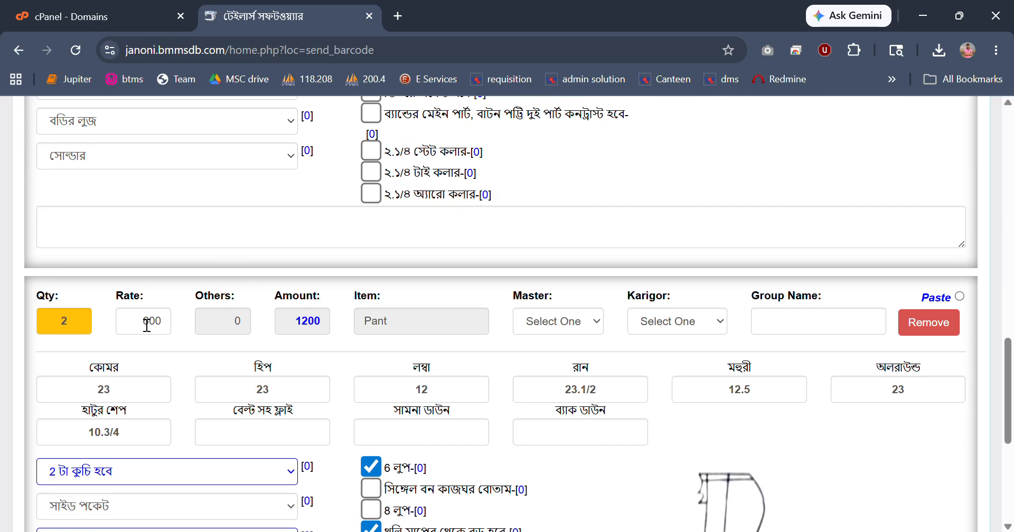
{"action": "scroll", "coordinate": [321, 311], "scroll_direction": "up", "scroll_amount": 10}
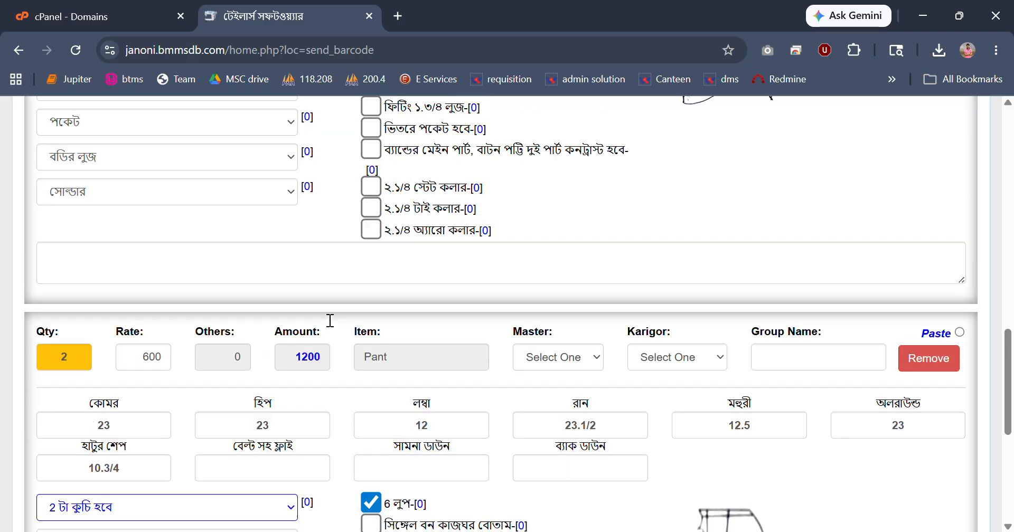
{"action": "scroll", "coordinate": [794, 195], "scroll_direction": "up", "scroll_amount": 3}
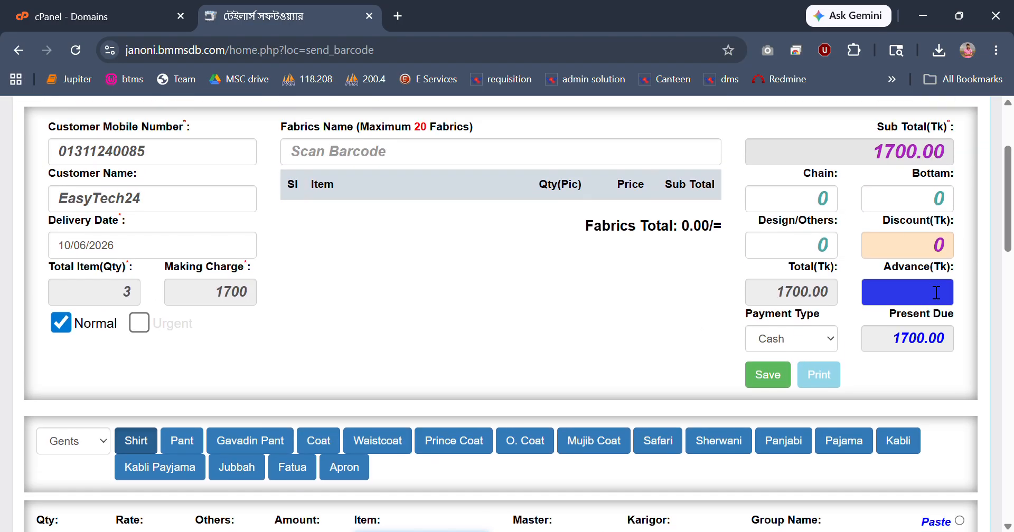
Set the order's Bottam charge to 120, the discount to 20 and the advance payment to 1000 Tk.
{"action": "left_click", "coordinate": [935, 292]}
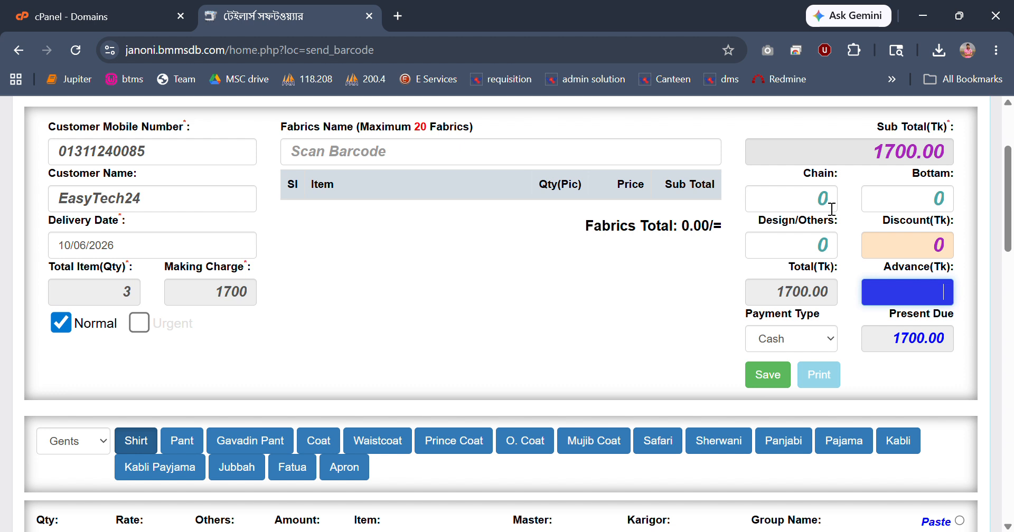
{"action": "left_click", "coordinate": [938, 199]}
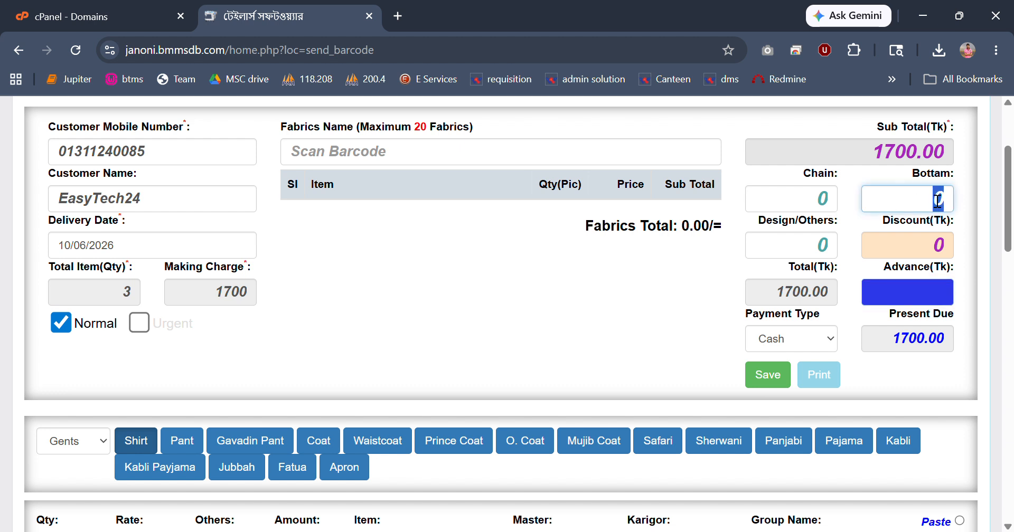
{"action": "type", "text": "120"}
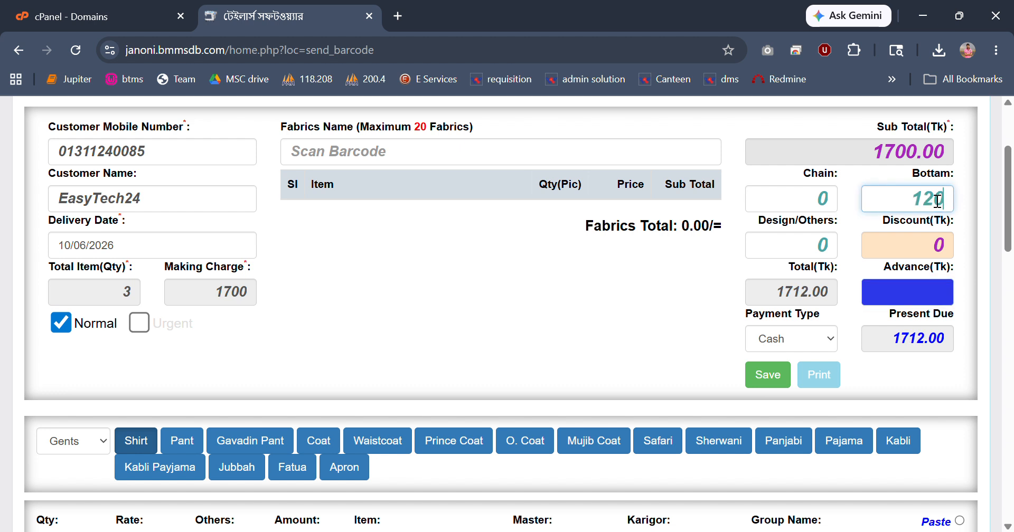
{"action": "left_click", "coordinate": [954, 254]}
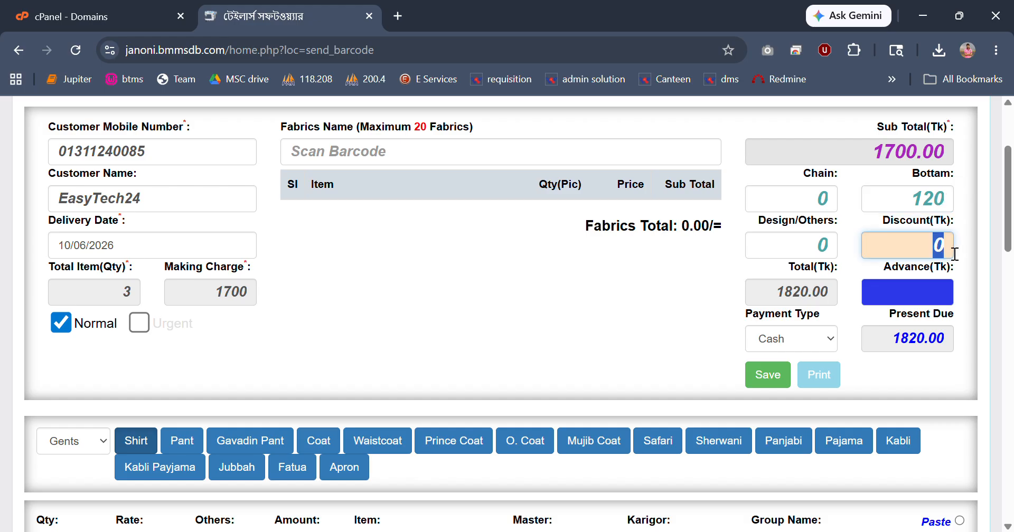
{"action": "type", "text": "20"}
{"action": "left_click_drag", "start_coordinate": [774, 299], "coordinate": [933, 294]}
{"action": "left_click", "coordinate": [941, 292]}
{"action": "type", "text": "1000"}
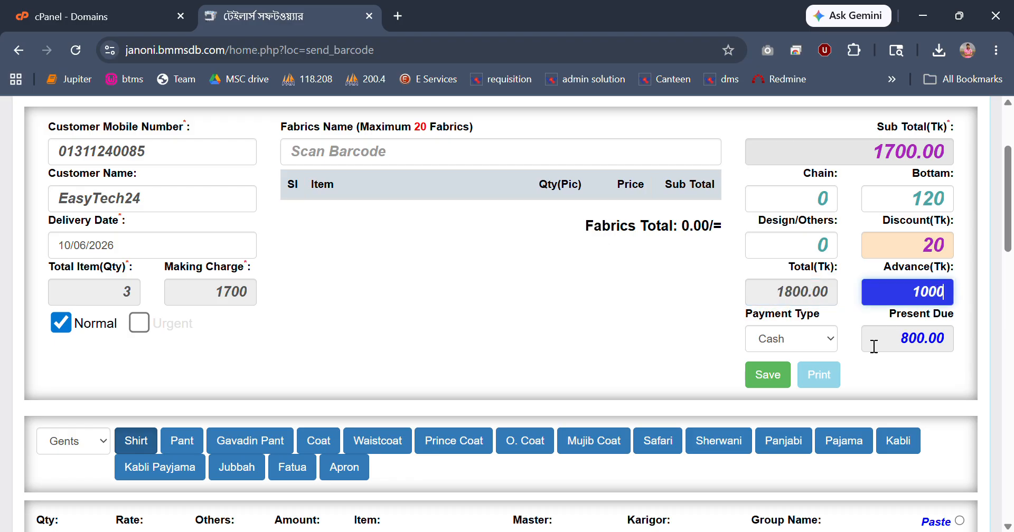
Keep Cash as the payment type, then save the order and confirm it.
{"action": "left_click", "coordinate": [782, 385]}
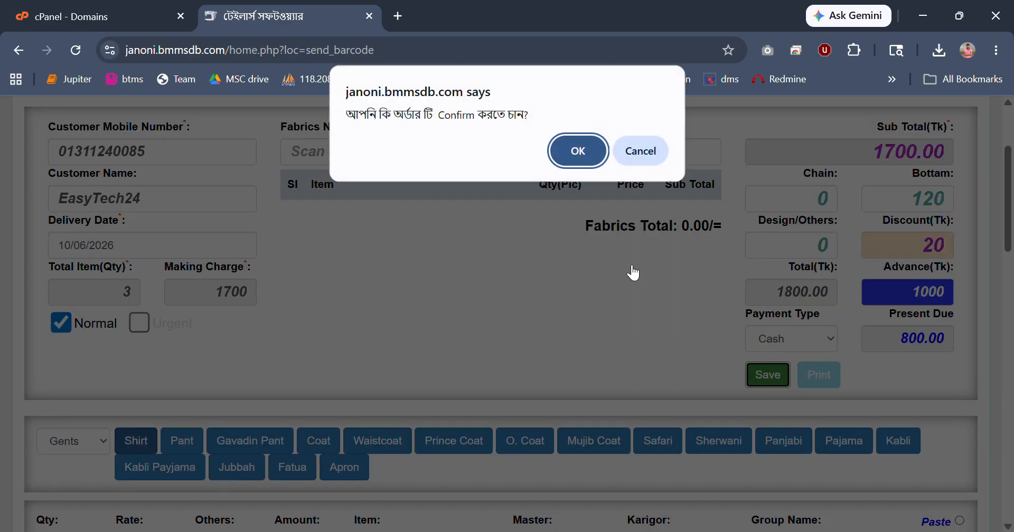
{"action": "left_click", "coordinate": [644, 154]}
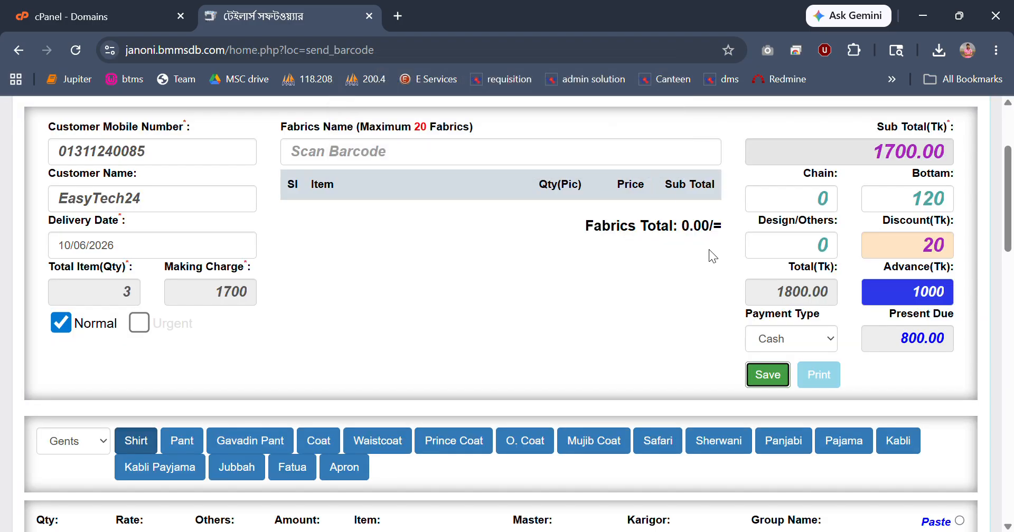
{"action": "left_click", "coordinate": [782, 340]}
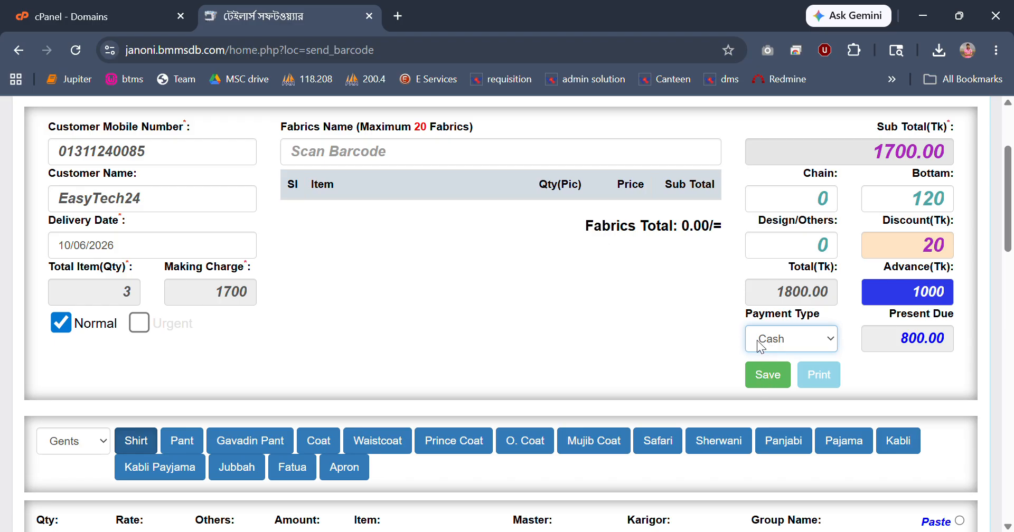
{"action": "left_click", "coordinate": [723, 346]}
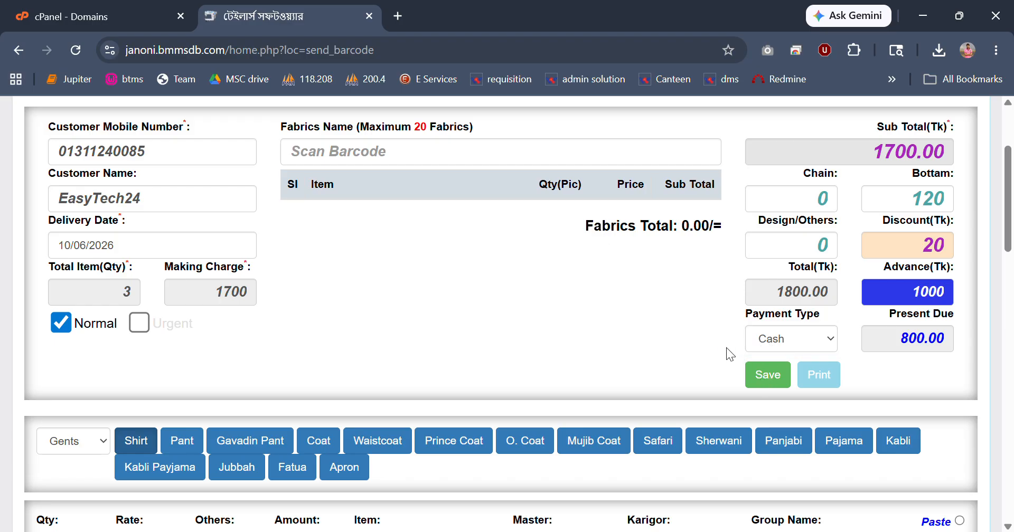
{"action": "left_click", "coordinate": [763, 376]}
{"action": "left_click", "coordinate": [580, 154]}
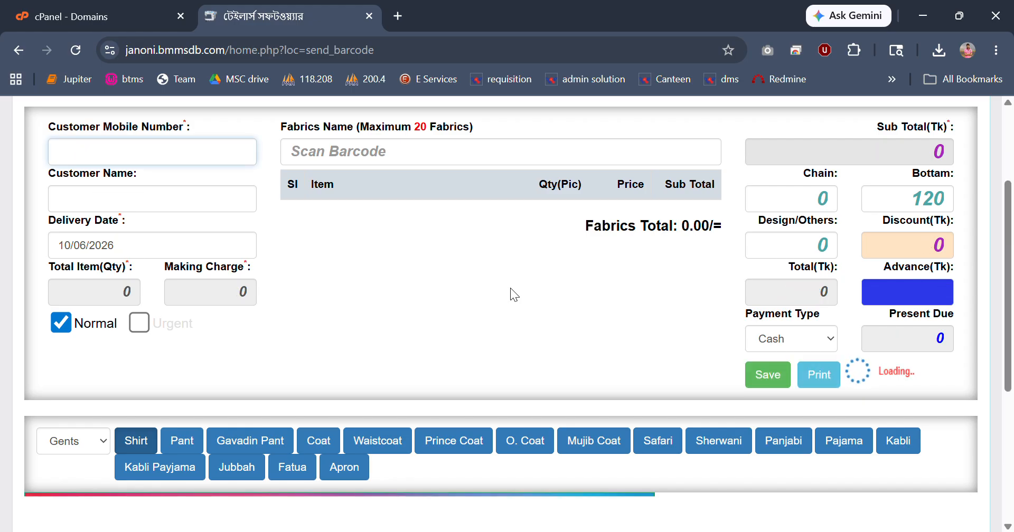
Examine the saved order's receipt, including its total, advance and due amounts, and the shop name in the page header.
{"action": "scroll", "coordinate": [510, 295], "scroll_direction": "down", "scroll_amount": 5}
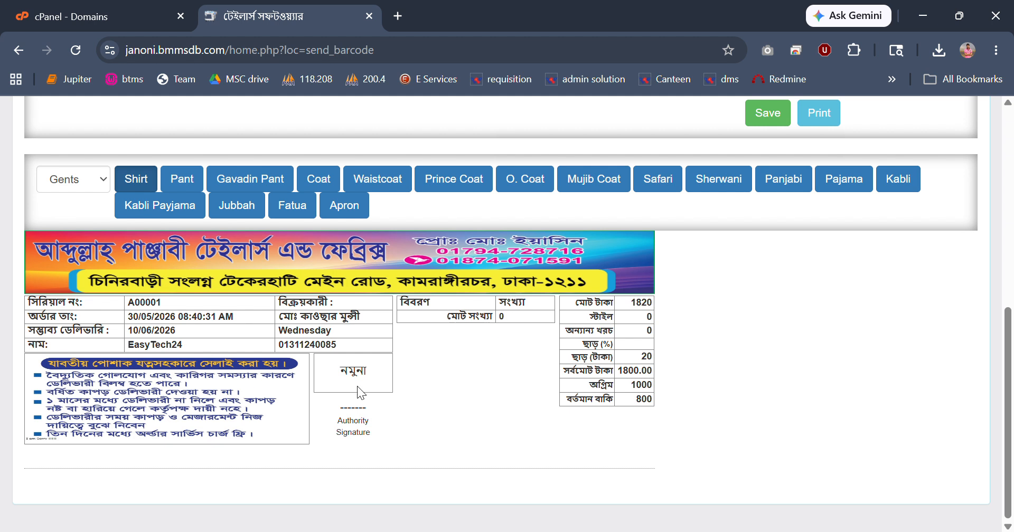
{"action": "left_click_drag", "start_coordinate": [643, 309], "coordinate": [653, 311]}
{"action": "left_click_drag", "start_coordinate": [632, 398], "coordinate": [660, 404]}
{"action": "scroll", "coordinate": [143, 344], "scroll_direction": "up", "scroll_amount": 4}
{"action": "scroll", "coordinate": [143, 341], "scroll_direction": "up", "scroll_amount": 4}
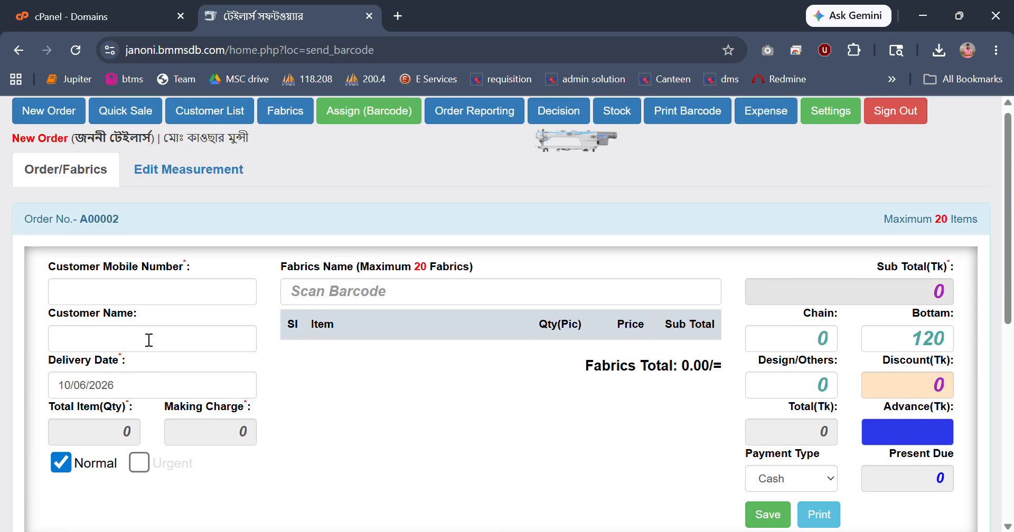
{"action": "left_click_drag", "start_coordinate": [75, 153], "coordinate": [138, 154]}
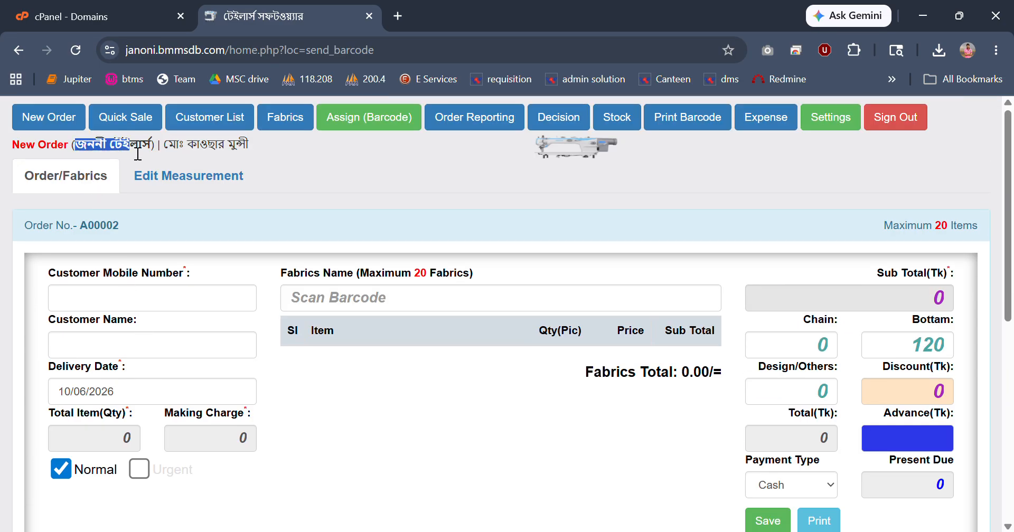
{"action": "scroll", "coordinate": [240, 326], "scroll_direction": "down", "scroll_amount": 6}
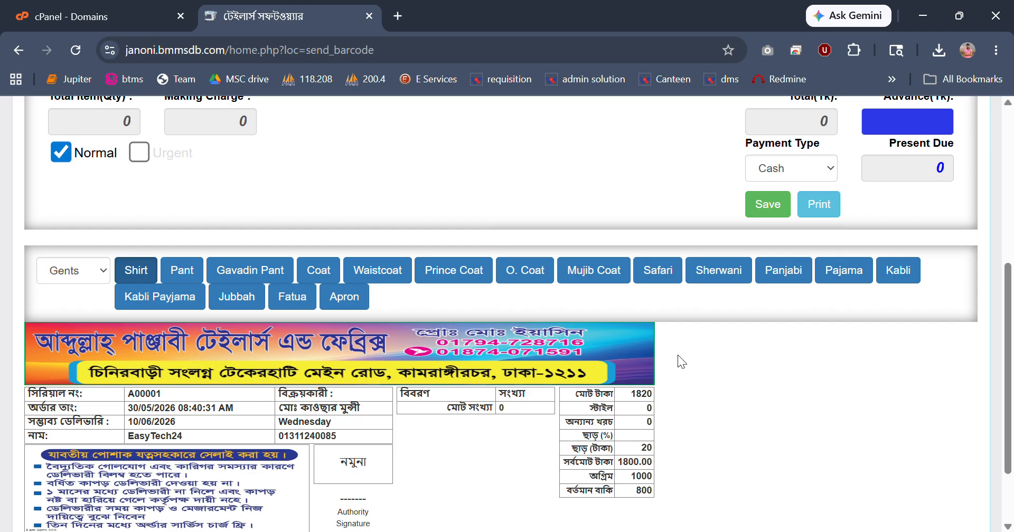
Open the print preview of the order receipt and close it without saving a PDF.
{"action": "scroll", "coordinate": [838, 290], "scroll_direction": "up", "scroll_amount": 1}
{"action": "left_click", "coordinate": [818, 285]}
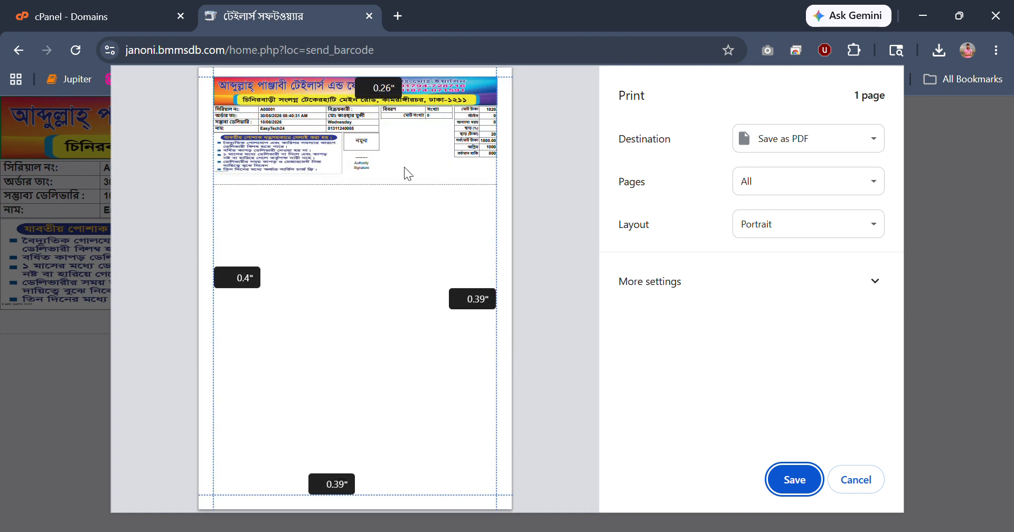
{"action": "left_click", "coordinate": [860, 482]}
{"action": "scroll", "coordinate": [316, 419], "scroll_direction": "down", "scroll_amount": 2}
{"action": "scroll", "coordinate": [316, 420], "scroll_direction": "down", "scroll_amount": 1}
{"action": "scroll", "coordinate": [286, 454], "scroll_direction": "up", "scroll_amount": 3}
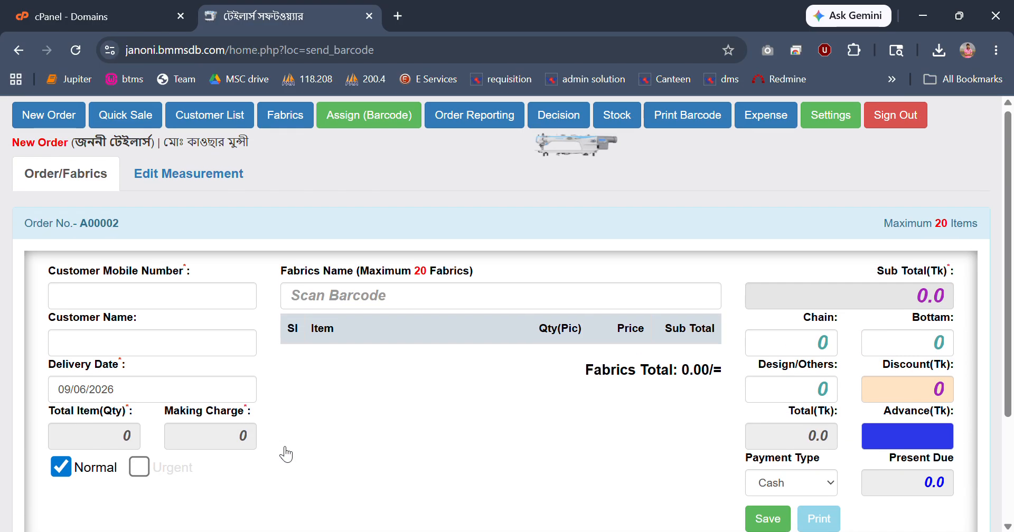
Open the pending order from the customer list for editing.
{"action": "left_click", "coordinate": [225, 121]}
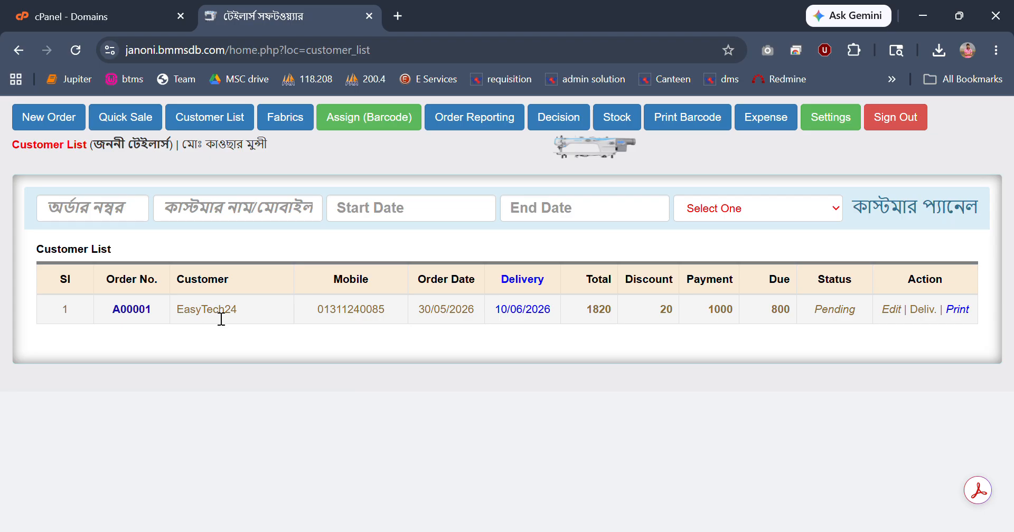
{"action": "left_click", "coordinate": [892, 310]}
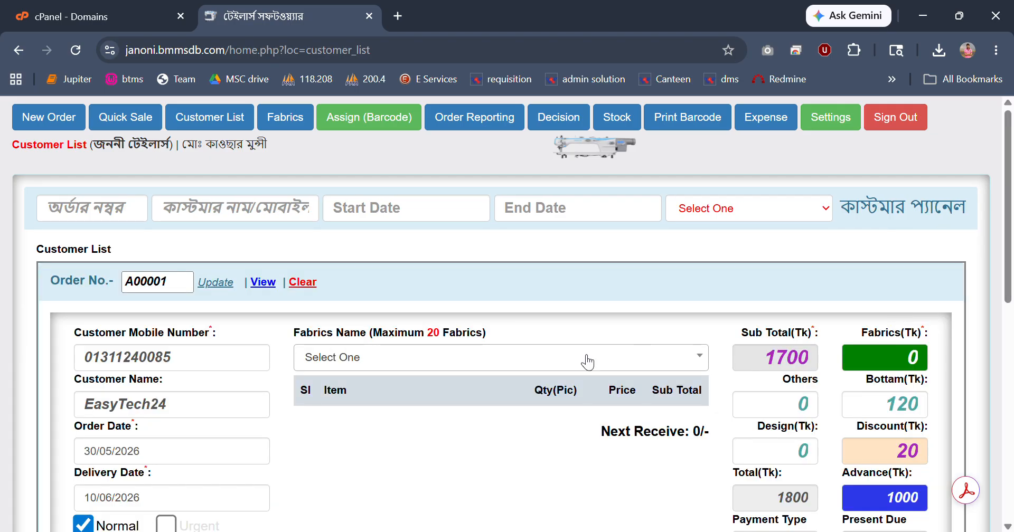
{"action": "scroll", "coordinate": [474, 413], "scroll_direction": "down", "scroll_amount": 5}
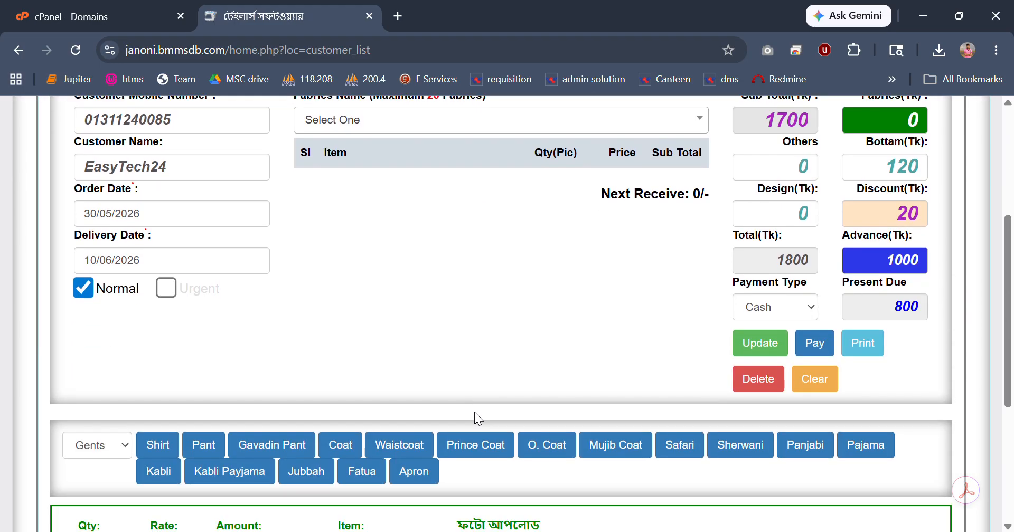
{"action": "scroll", "coordinate": [486, 386], "scroll_direction": "down", "scroll_amount": 3}
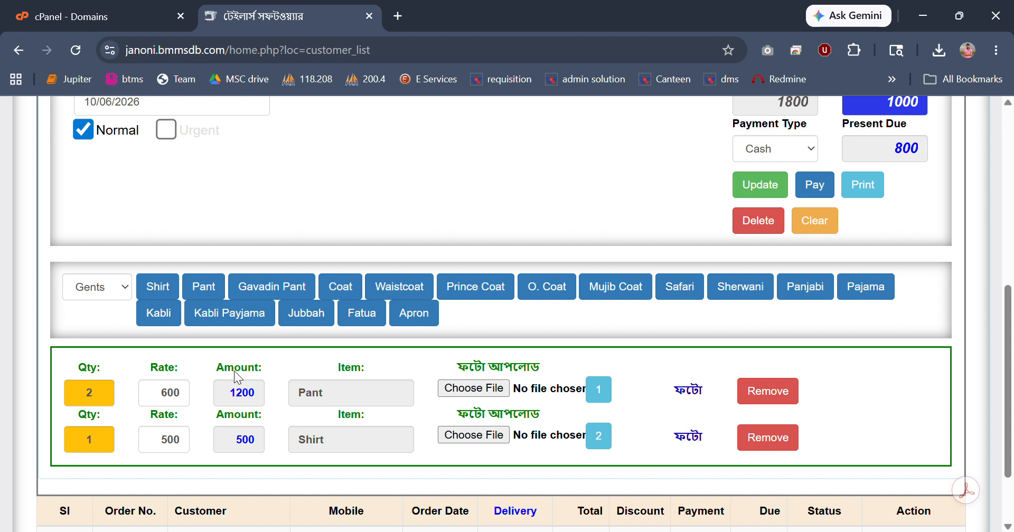
Add a gents Coat item with quantity 1 to the existing order.
{"action": "left_click", "coordinate": [350, 290]}
{"action": "left_click", "coordinate": [114, 403]}
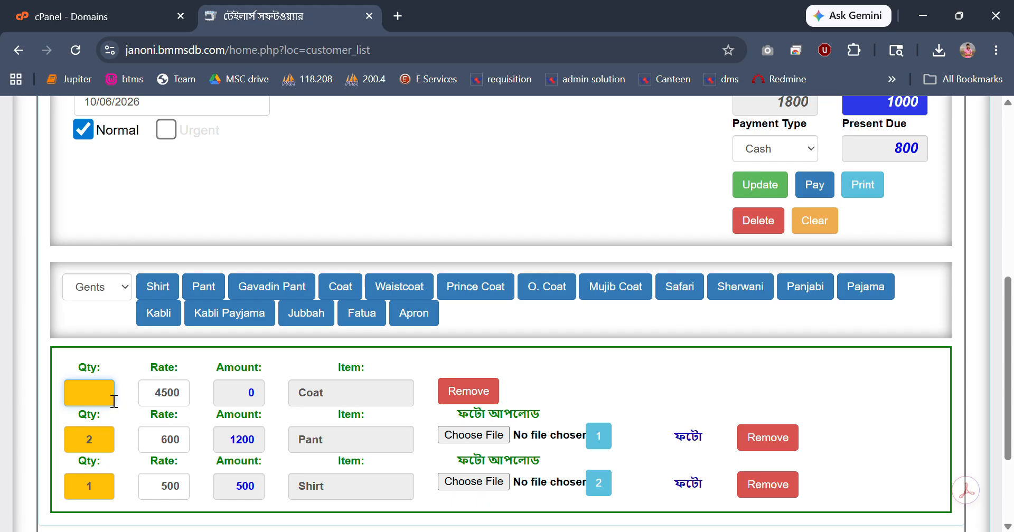
{"action": "type", "text": "1"}
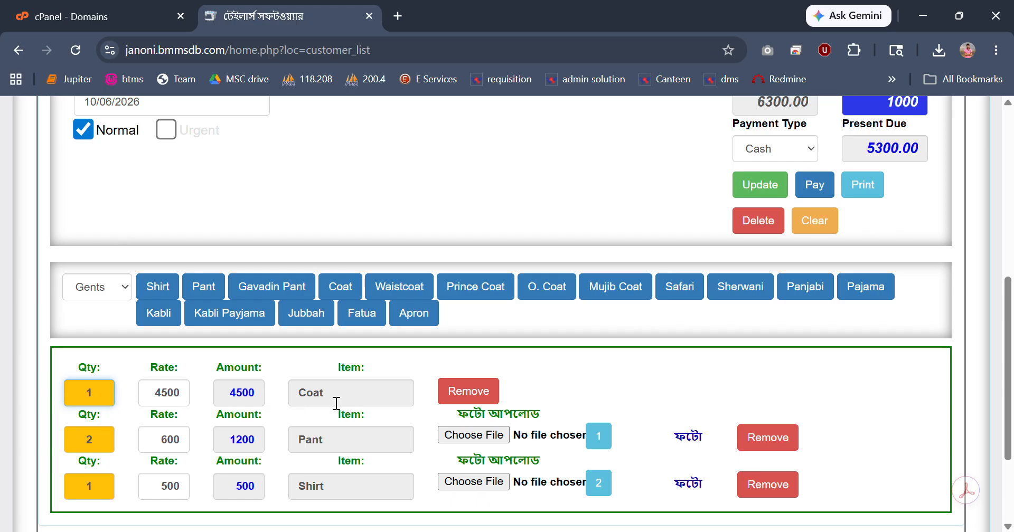
{"action": "scroll", "coordinate": [336, 402], "scroll_direction": "up", "scroll_amount": 2}
{"action": "scroll", "coordinate": [334, 401], "scroll_direction": "down", "scroll_amount": 3}
{"action": "scroll", "coordinate": [328, 401], "scroll_direction": "up", "scroll_amount": 3}
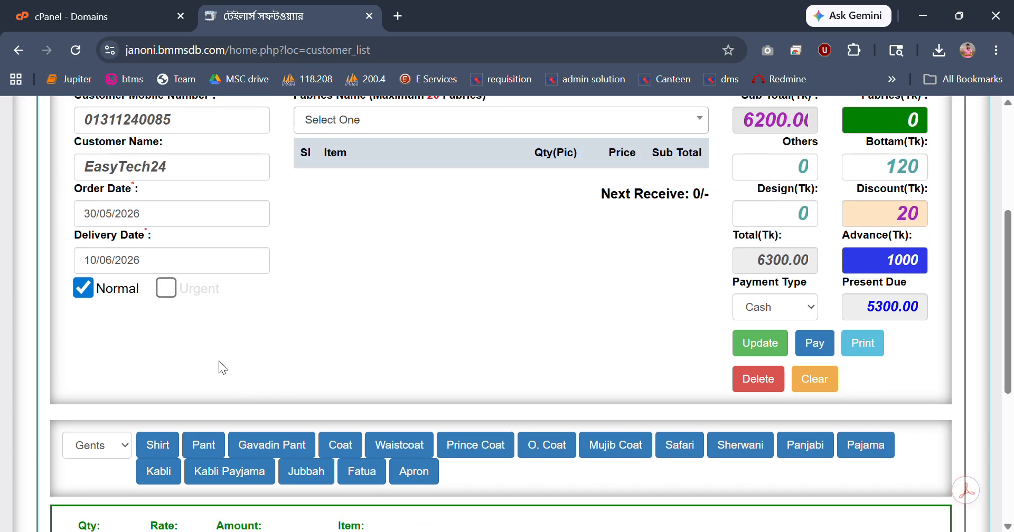
Update the edited order, confirm the change and check its item list.
{"action": "left_click", "coordinate": [763, 353]}
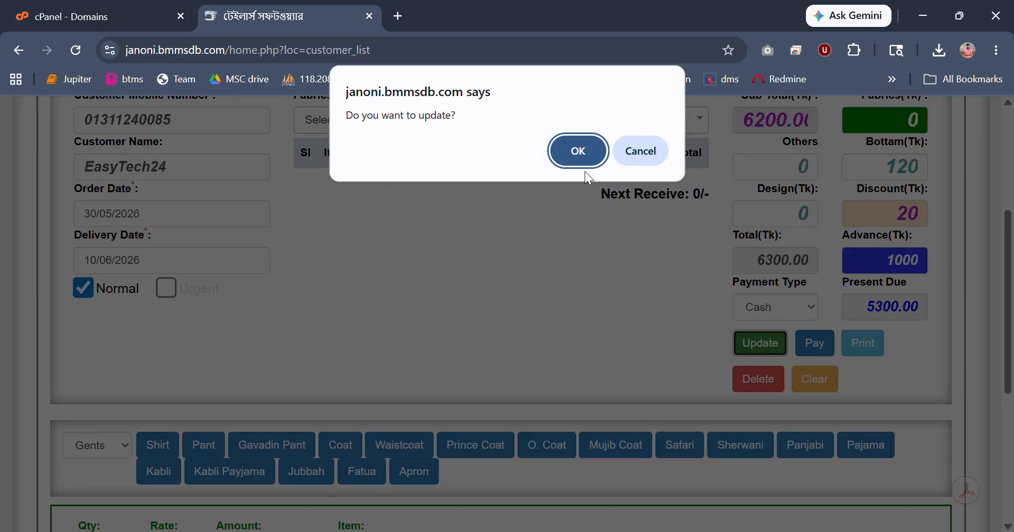
{"action": "left_click", "coordinate": [585, 158]}
{"action": "scroll", "coordinate": [502, 370], "scroll_direction": "up", "scroll_amount": 3}
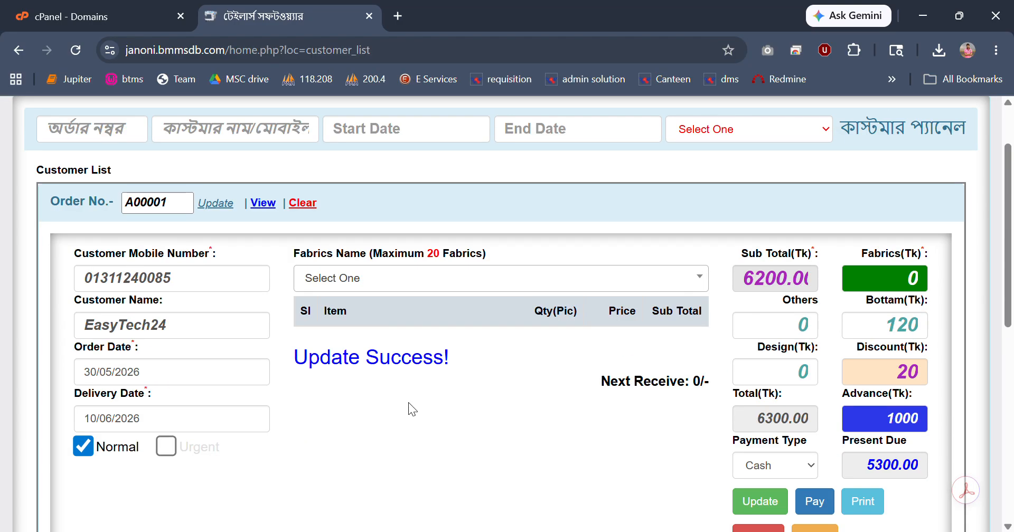
{"action": "scroll", "coordinate": [408, 396], "scroll_direction": "down", "scroll_amount": 5}
{"action": "scroll", "coordinate": [408, 396], "scroll_direction": "up", "scroll_amount": 4}
{"action": "scroll", "coordinate": [409, 396], "scroll_direction": "down", "scroll_amount": 6}
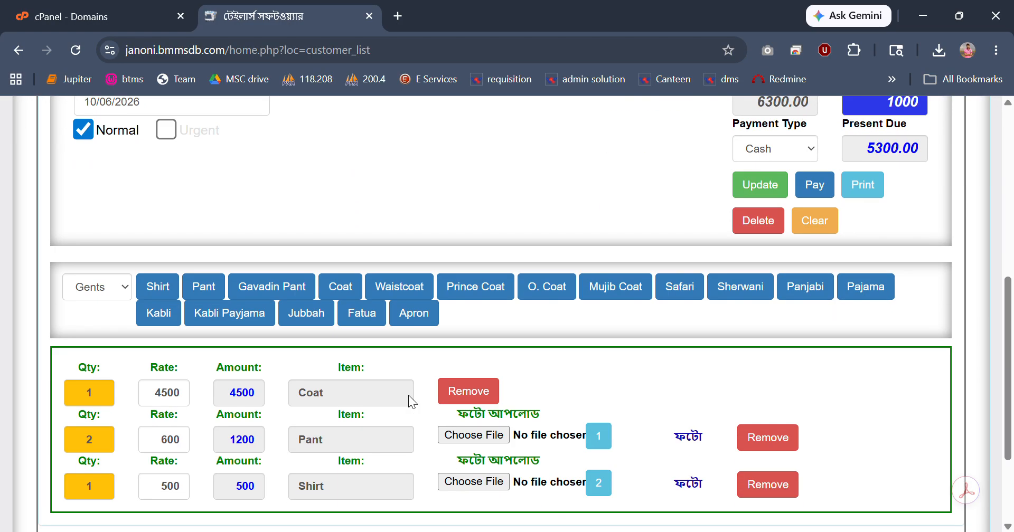
{"action": "scroll", "coordinate": [407, 395], "scroll_direction": "up", "scroll_amount": 6}
Check the updated order's entry in the customer list and open a blank new order form.
{"action": "left_click", "coordinate": [195, 119]}
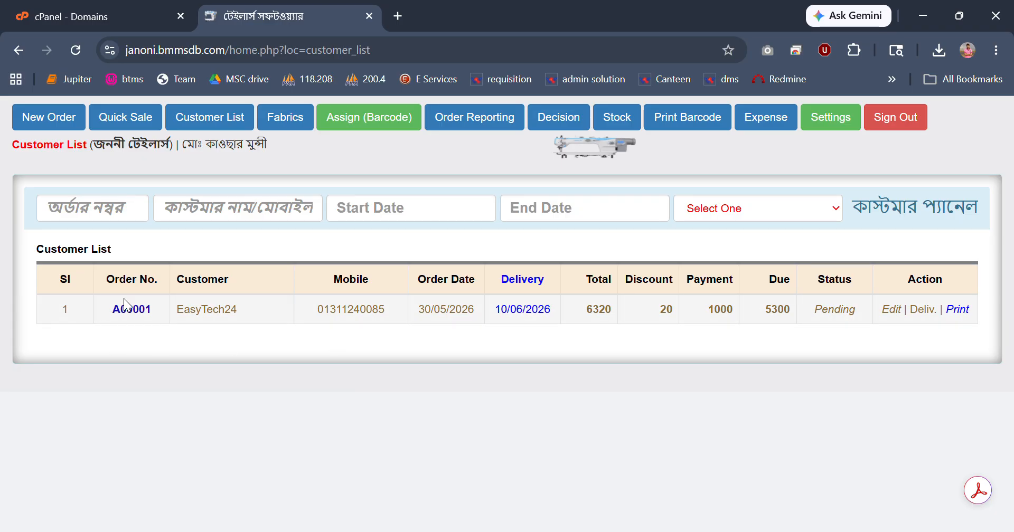
{"action": "left_click_drag", "start_coordinate": [153, 311], "coordinate": [112, 311]}
{"action": "left_click", "coordinate": [57, 120]}
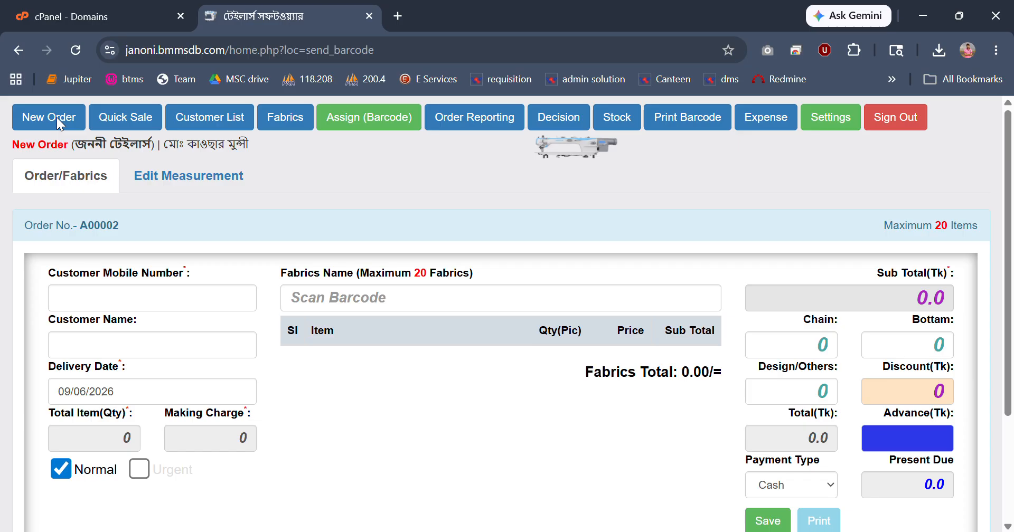
Look up the existing order by its order number for measurement editing and open its Coat item.
{"action": "left_click", "coordinate": [176, 184]}
{"action": "left_click", "coordinate": [116, 254]}
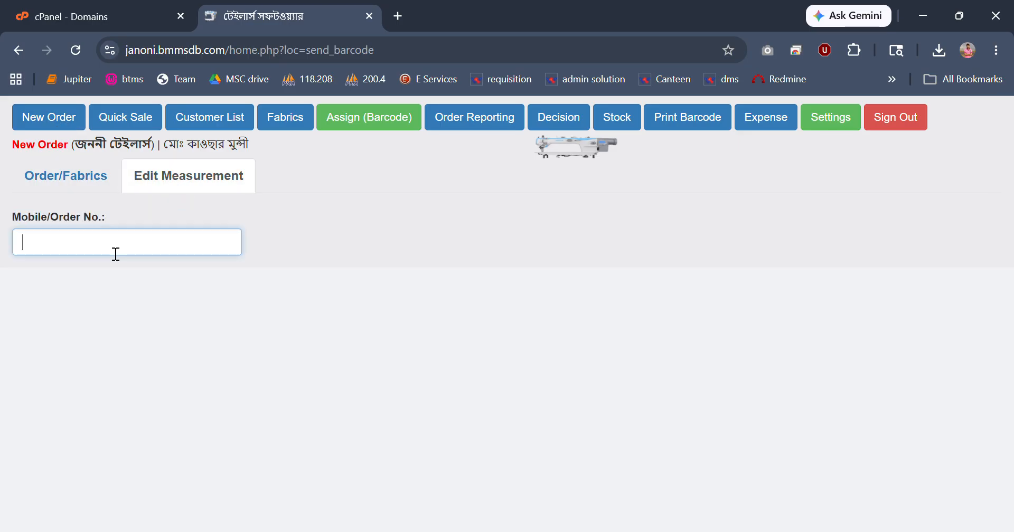
{"action": "type", "text": "A00001"}
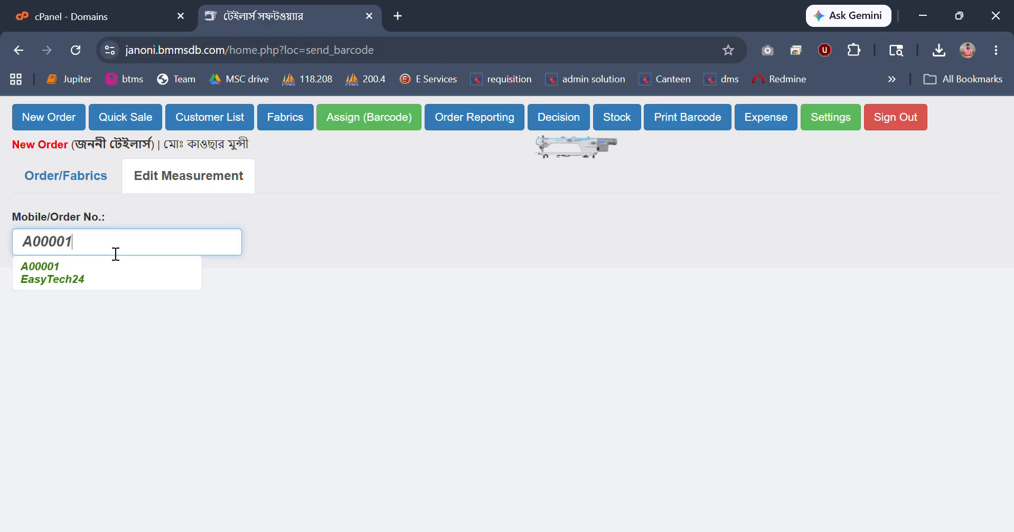
{"action": "left_click", "coordinate": [75, 268]}
{"action": "left_click", "coordinate": [31, 264]}
{"action": "left_click", "coordinate": [655, 282]}
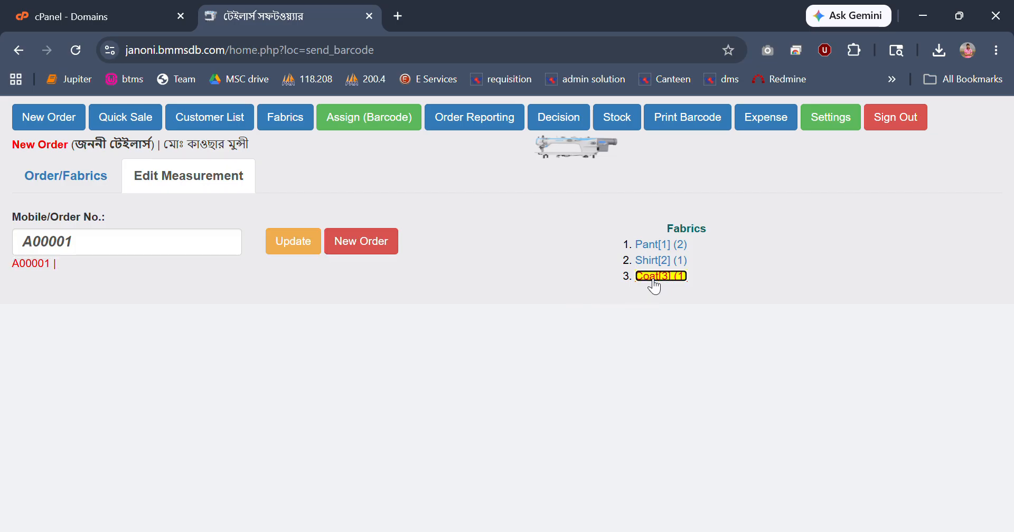
{"action": "scroll", "coordinate": [95, 337], "scroll_direction": "down", "scroll_amount": 1}
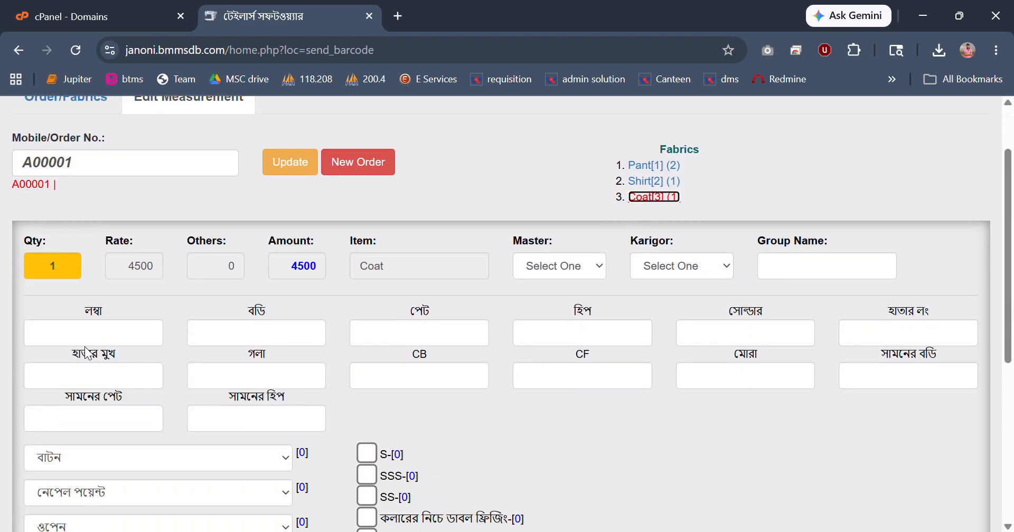
Enter the Coat measurements: লম্বা 23, বডি 44, পেট 55, হিপ 22 and সোল্ডার 11.
{"action": "left_click", "coordinate": [94, 338]}
{"action": "type", "text": "23"}
{"action": "key", "text": "Tab"}
{"action": "type", "text": "44"}
{"action": "key", "text": "Tab"}
{"action": "type", "text": "55"}
{"action": "key", "text": "Tab"}
{"action": "type", "text": "22"}
{"action": "key", "text": "Tab"}
{"action": "type", "text": "11"}
{"action": "key", "text": "Tab"}
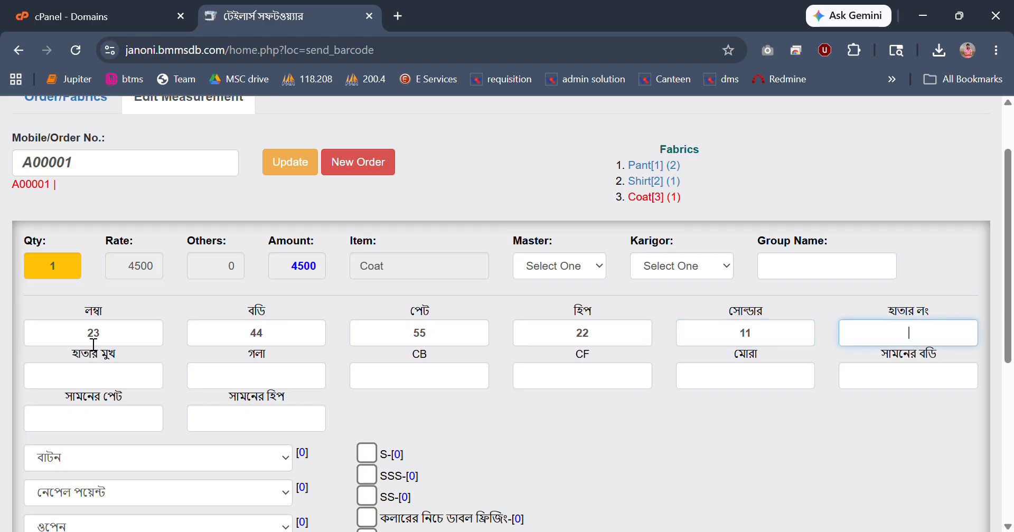
Select the Coat style options S, SSS and 4 বোতাম, and save the measurement update with confirmation.
{"action": "left_click", "coordinate": [366, 476]}
{"action": "left_click", "coordinate": [366, 454]}
{"action": "left_click", "coordinate": [167, 455]}
{"action": "left_click", "coordinate": [144, 404]}
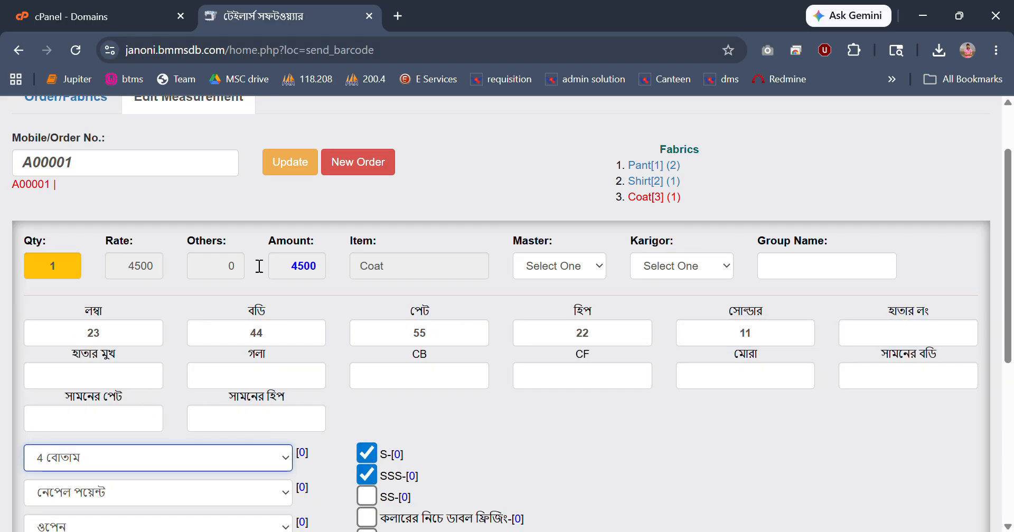
{"action": "left_click", "coordinate": [293, 163]}
{"action": "left_click", "coordinate": [567, 152]}
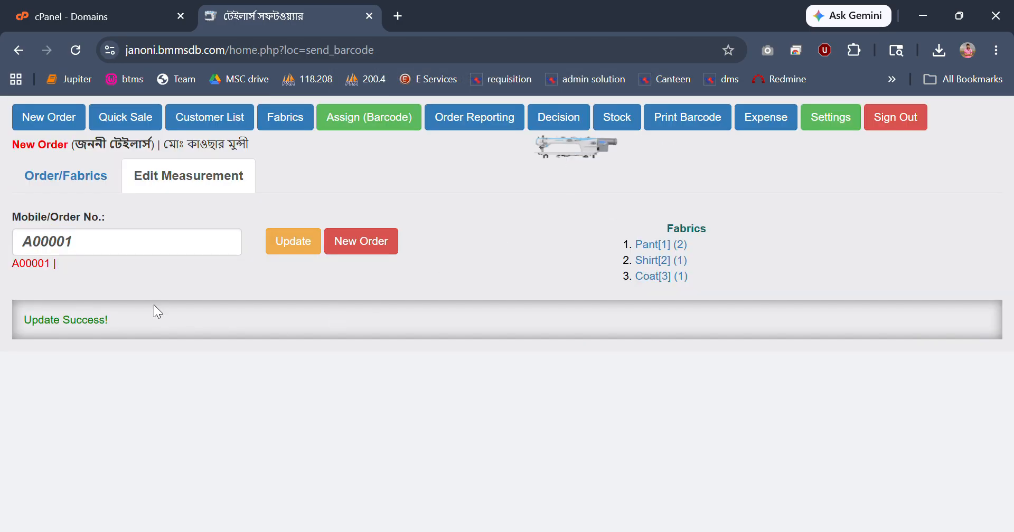
Review the order's Pant, Shirt and Coat measurement details from the customer list, and close them.
{"action": "left_click", "coordinate": [209, 121]}
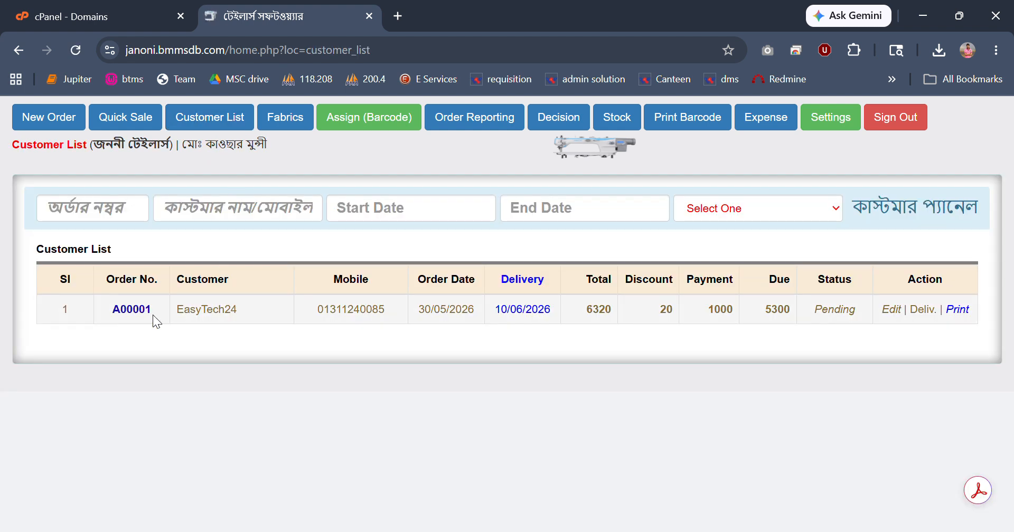
{"action": "left_click", "coordinate": [133, 311]}
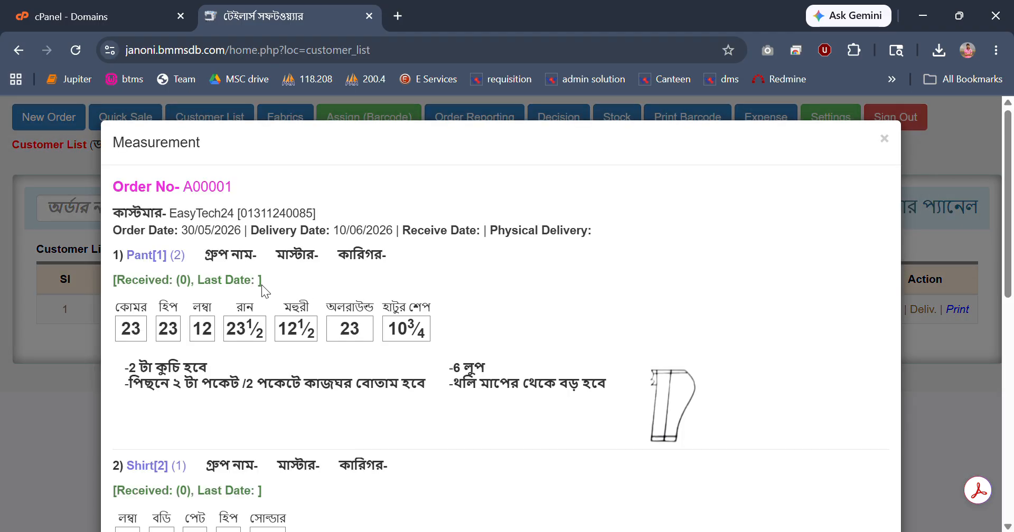
{"action": "double_click", "coordinate": [201, 213]}
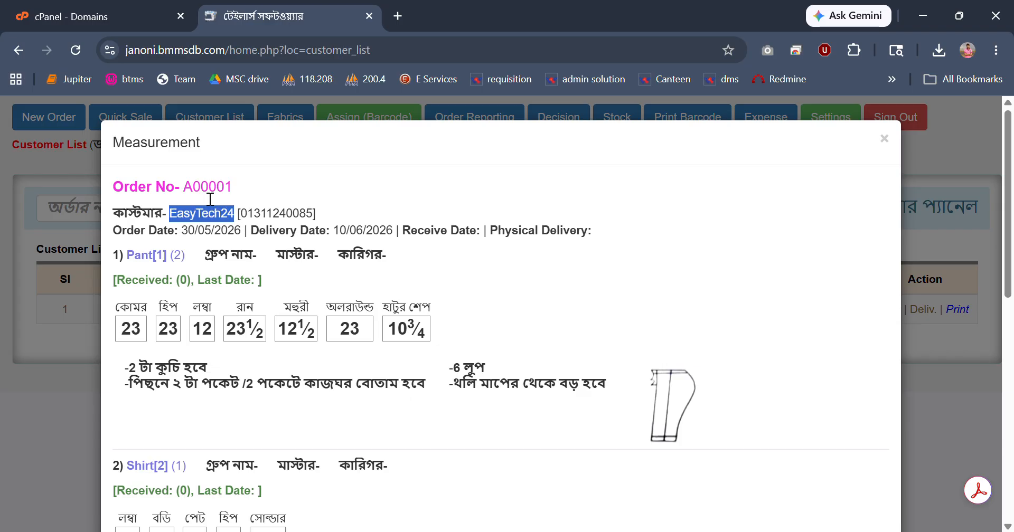
{"action": "left_click_drag", "start_coordinate": [233, 187], "coordinate": [200, 187]}
{"action": "left_click_drag", "start_coordinate": [134, 255], "coordinate": [239, 265]}
{"action": "left_click", "coordinate": [249, 333]}
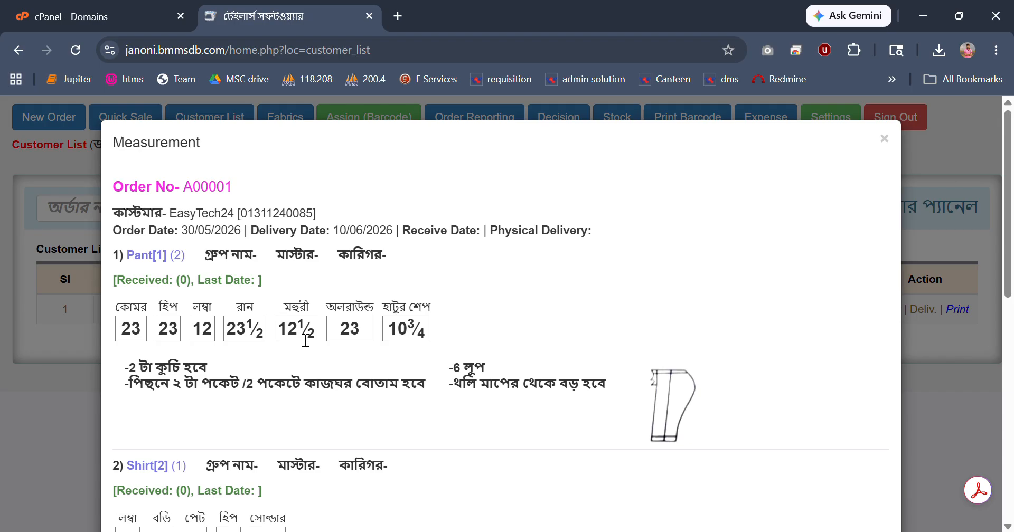
{"action": "scroll", "coordinate": [132, 349], "scroll_direction": "down", "scroll_amount": 3}
{"action": "scroll", "coordinate": [349, 369], "scroll_direction": "down", "scroll_amount": 3}
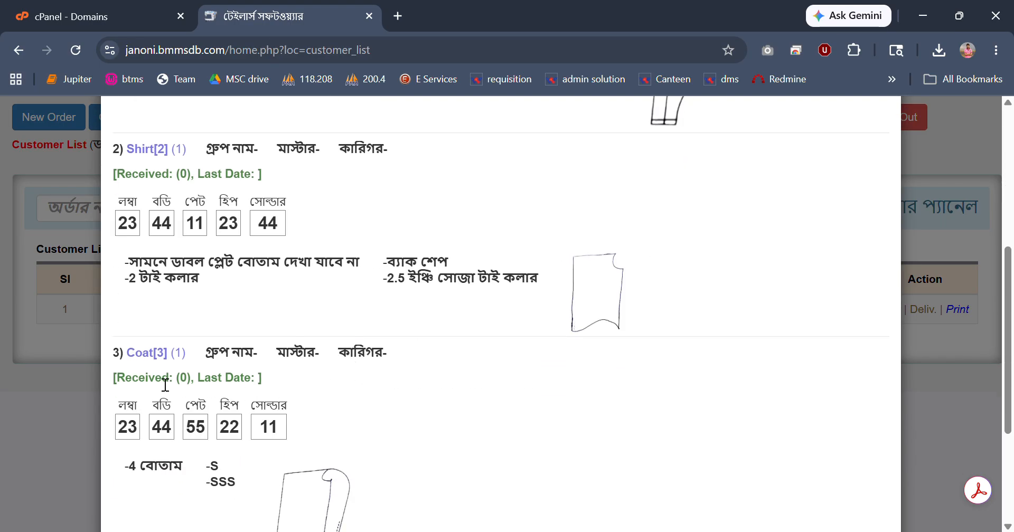
{"action": "left_click_drag", "start_coordinate": [155, 378], "coordinate": [284, 437]}
{"action": "scroll", "coordinate": [317, 407], "scroll_direction": "down", "scroll_amount": 2}
{"action": "left_click", "coordinate": [943, 403]}
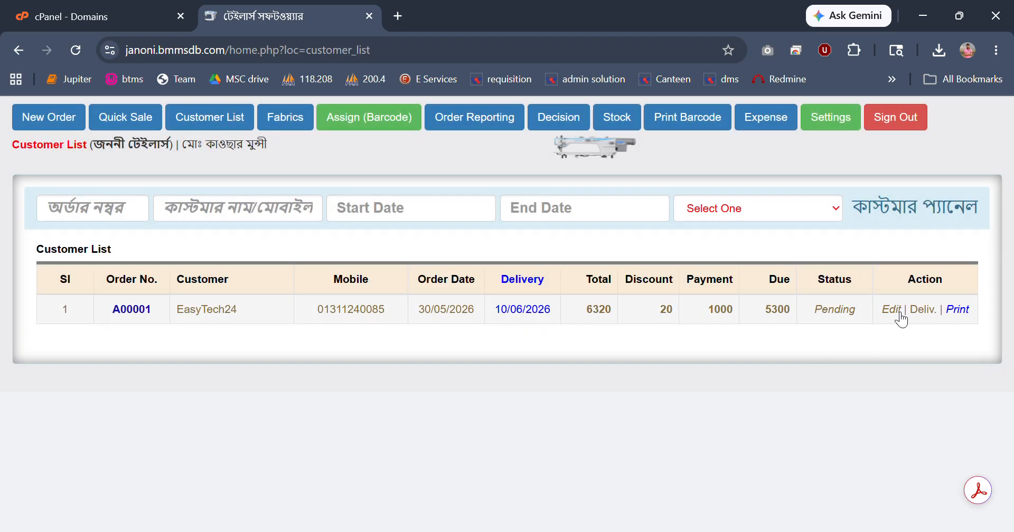
Open the pending order for editing, set its delivery date to 12/06/2026 and confirm the update.
{"action": "left_click", "coordinate": [893, 310]}
{"action": "scroll", "coordinate": [670, 390], "scroll_direction": "down", "scroll_amount": 3}
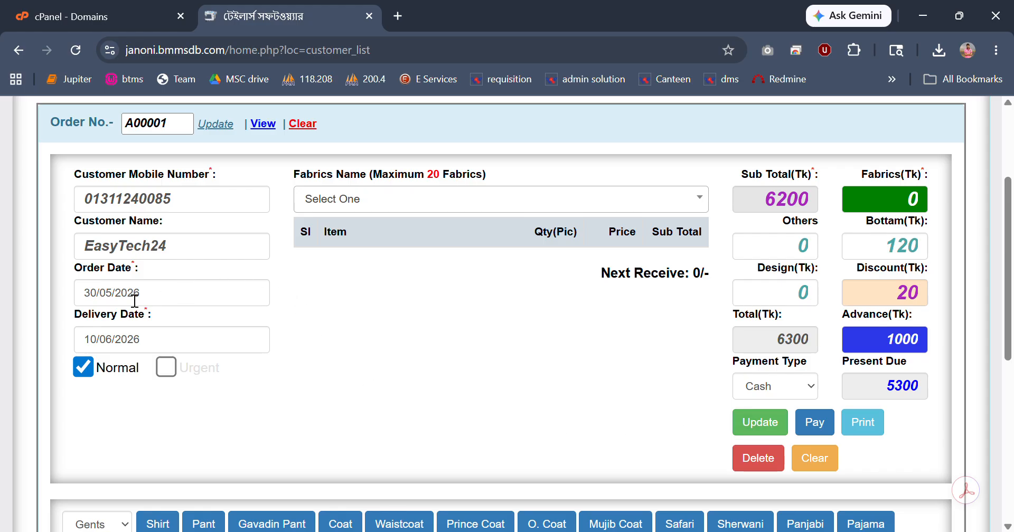
{"action": "left_click", "coordinate": [171, 303]}
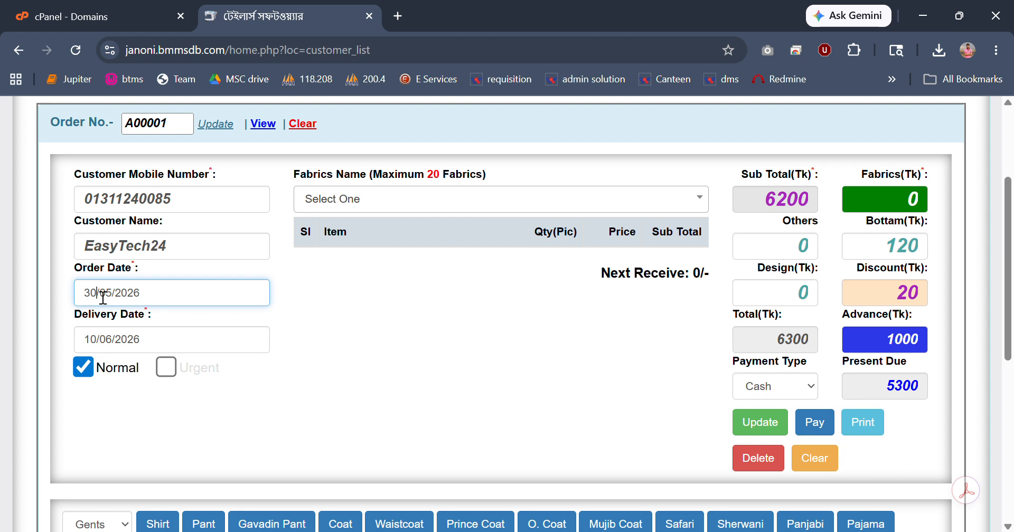
{"action": "key", "text": "shift+Left"}
{"action": "left_click", "coordinate": [98, 342]}
{"action": "type", "text": "2"}
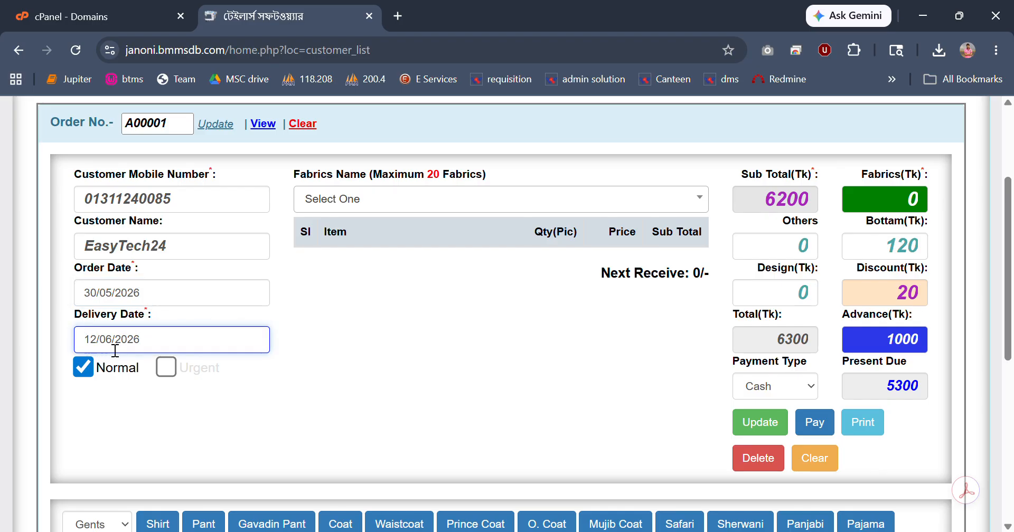
{"action": "left_click", "coordinate": [760, 423]}
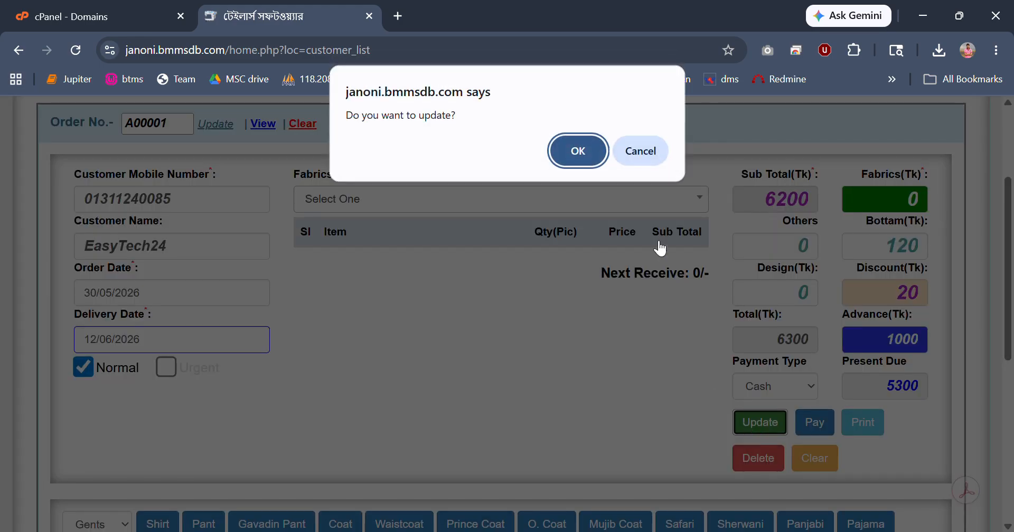
{"action": "left_click", "coordinate": [568, 156]}
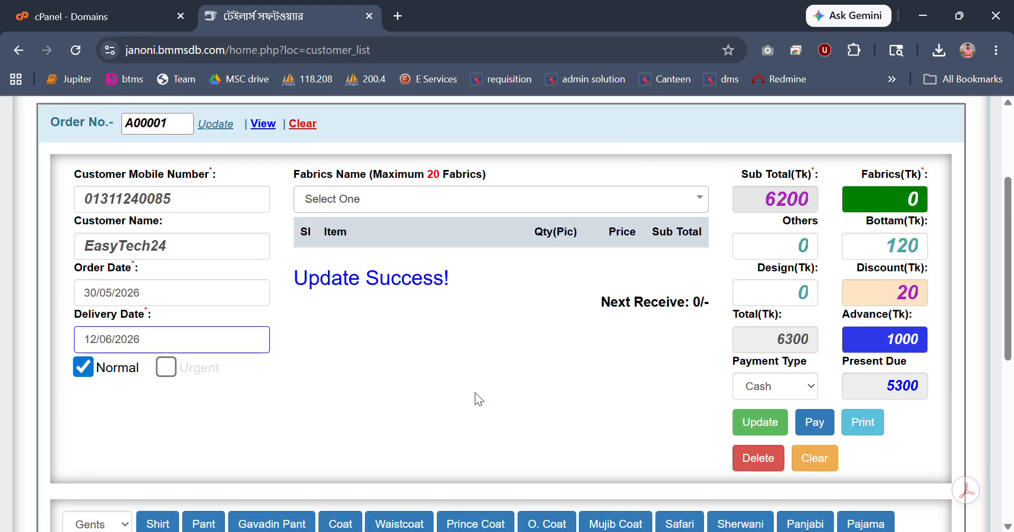
{"action": "left_click", "coordinate": [770, 463]}
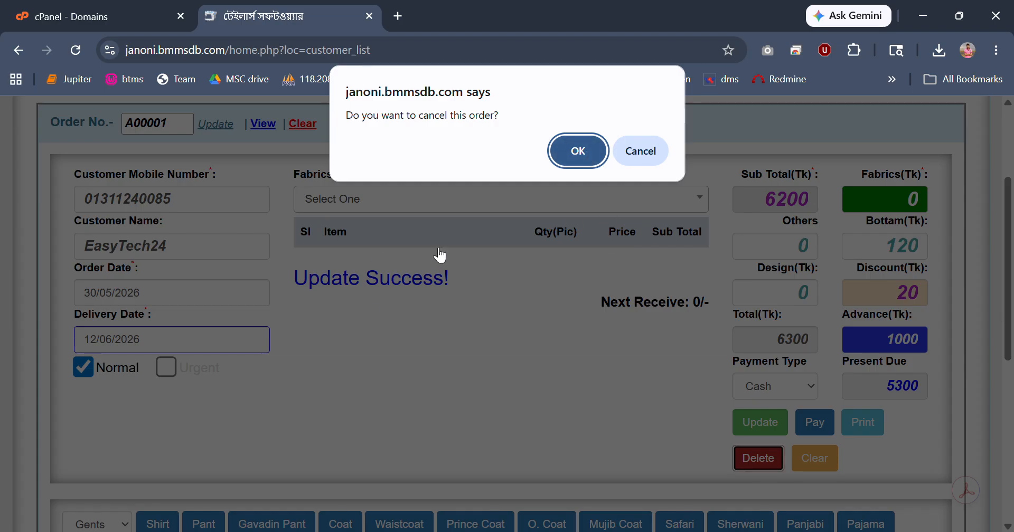
{"action": "left_click", "coordinate": [641, 152]}
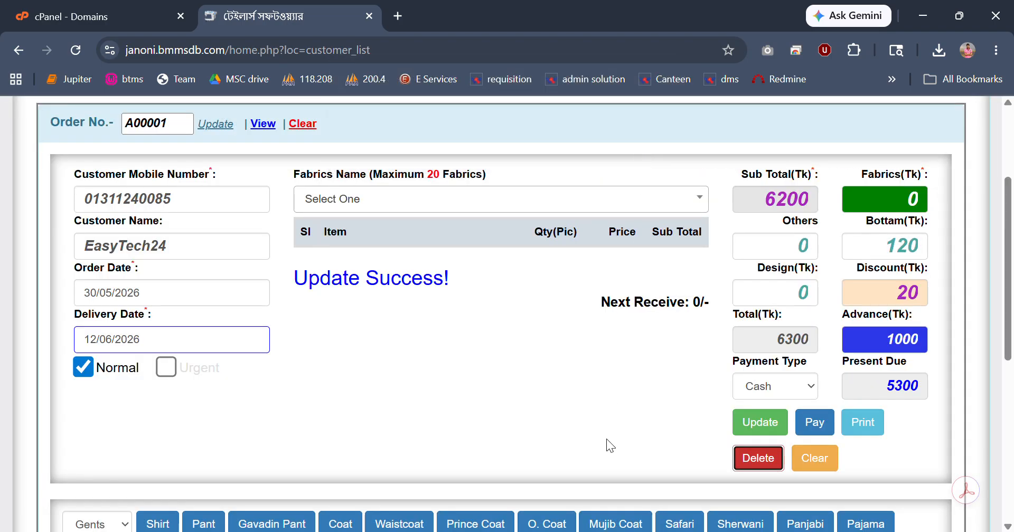
{"action": "scroll", "coordinate": [610, 425], "scroll_direction": "down", "scroll_amount": 4}
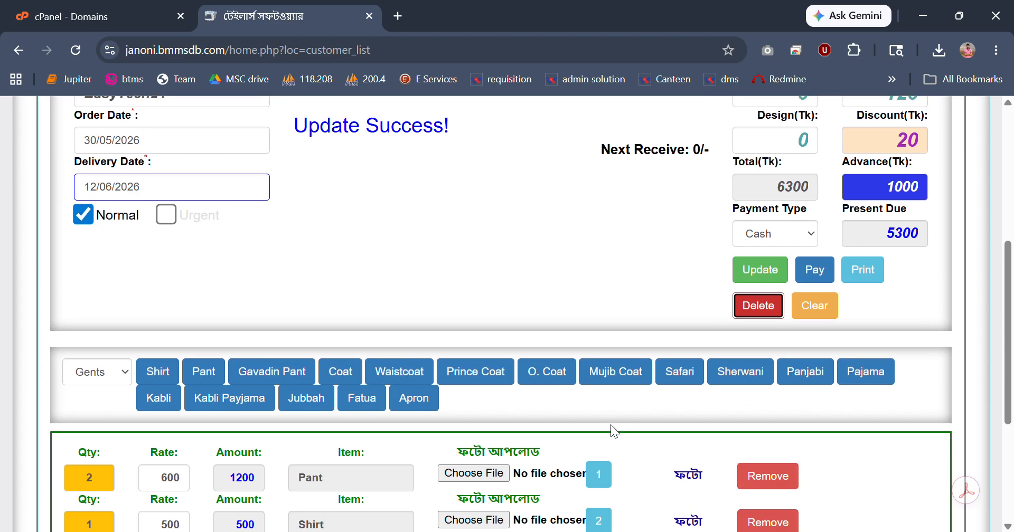
{"action": "scroll", "coordinate": [610, 425], "scroll_direction": "up", "scroll_amount": 3}
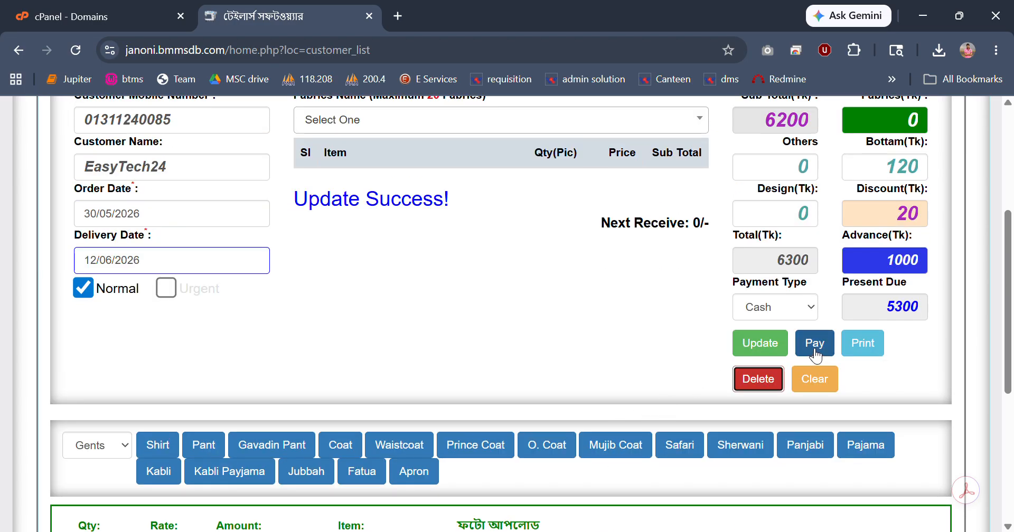
Preview the order's Measurement Copy for printing, examine all its pages and cancel the print.
{"action": "left_click", "coordinate": [870, 350]}
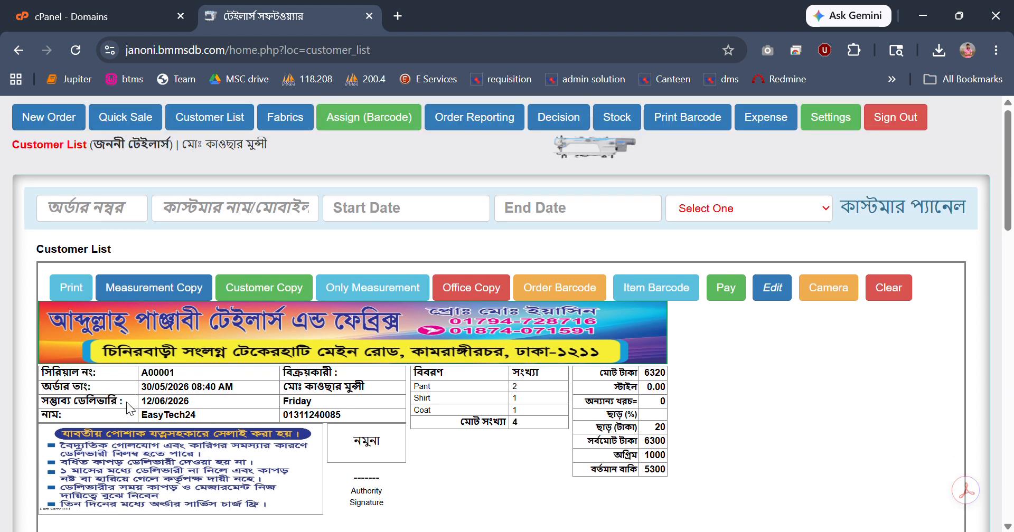
{"action": "left_click", "coordinate": [153, 294]}
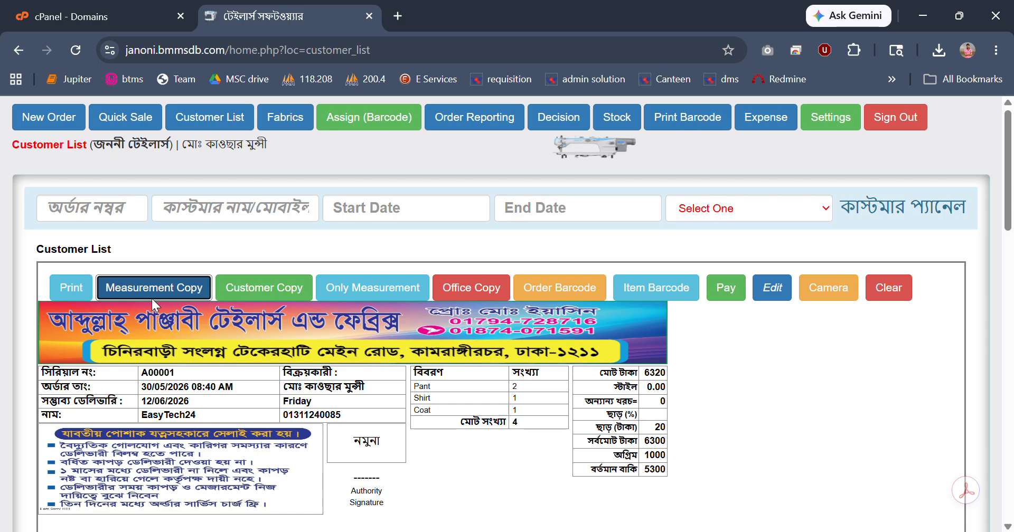
{"action": "left_click", "coordinate": [68, 285]}
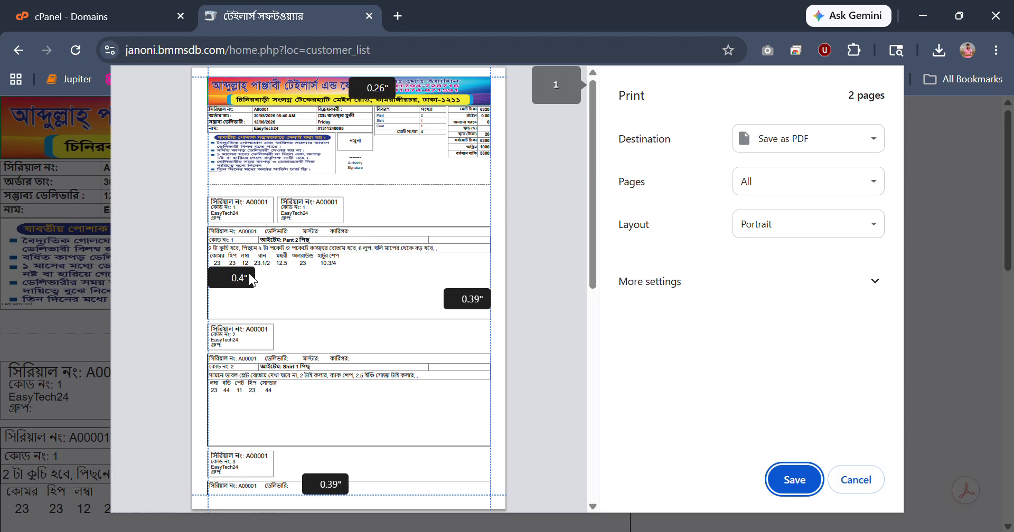
{"action": "scroll", "coordinate": [352, 325], "scroll_direction": "down", "scroll_amount": 2}
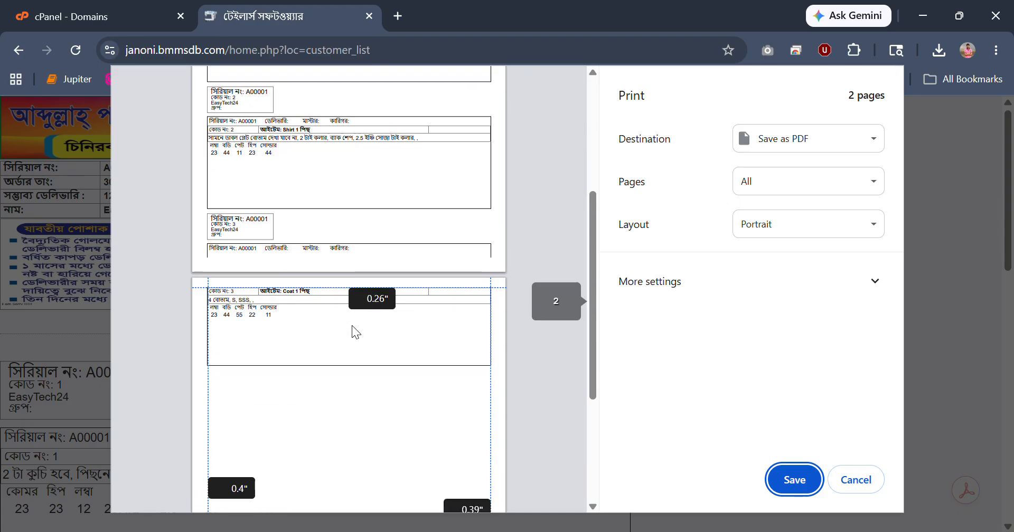
{"action": "scroll", "coordinate": [352, 325], "scroll_direction": "up", "scroll_amount": 3}
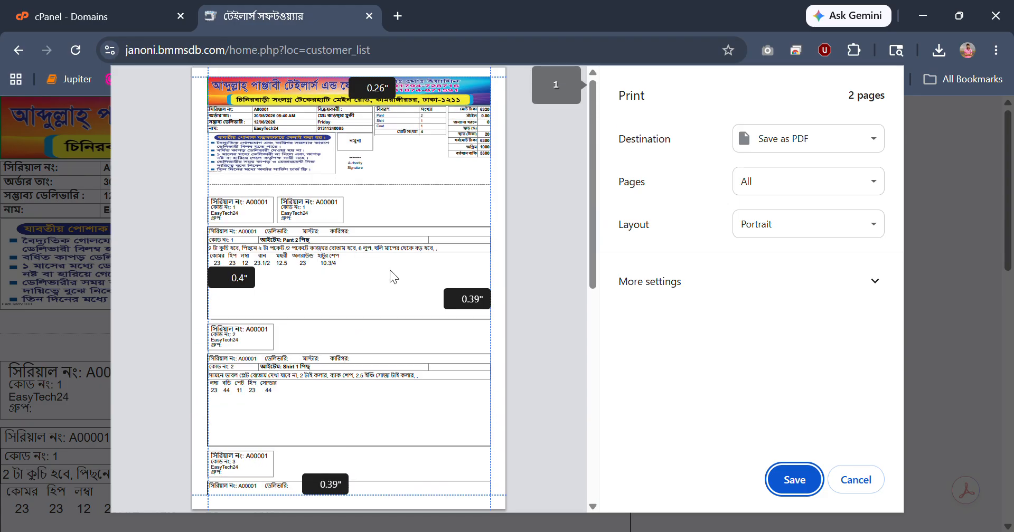
{"action": "left_click", "coordinate": [871, 483]}
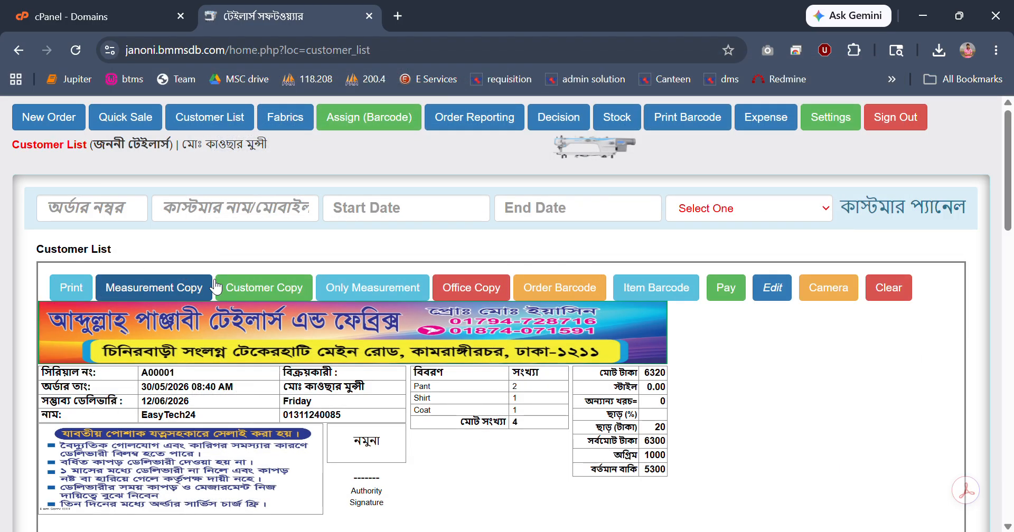
View the order's Customer Copy and Only Measurement layouts, preview the measurement-only print and cancel it.
{"action": "left_click", "coordinate": [270, 294]}
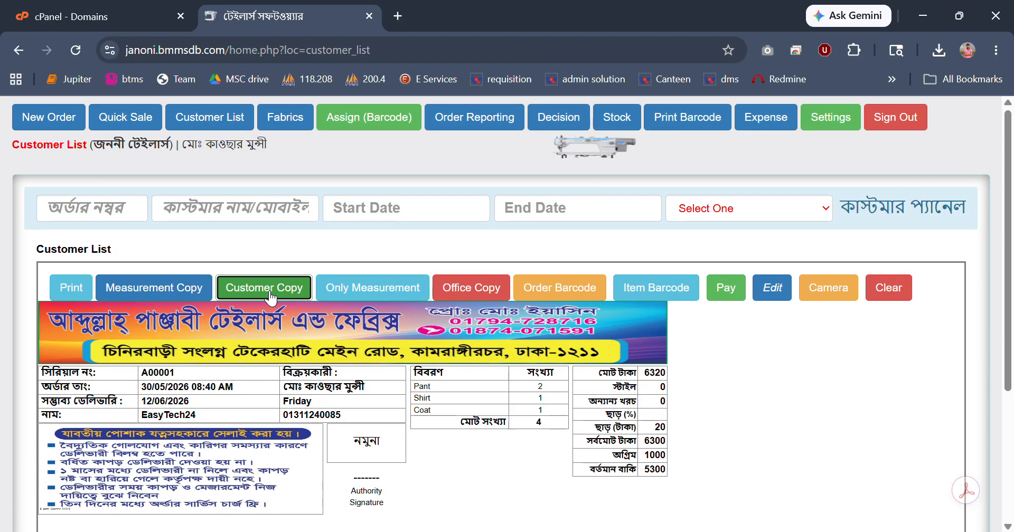
{"action": "left_click", "coordinate": [397, 298]}
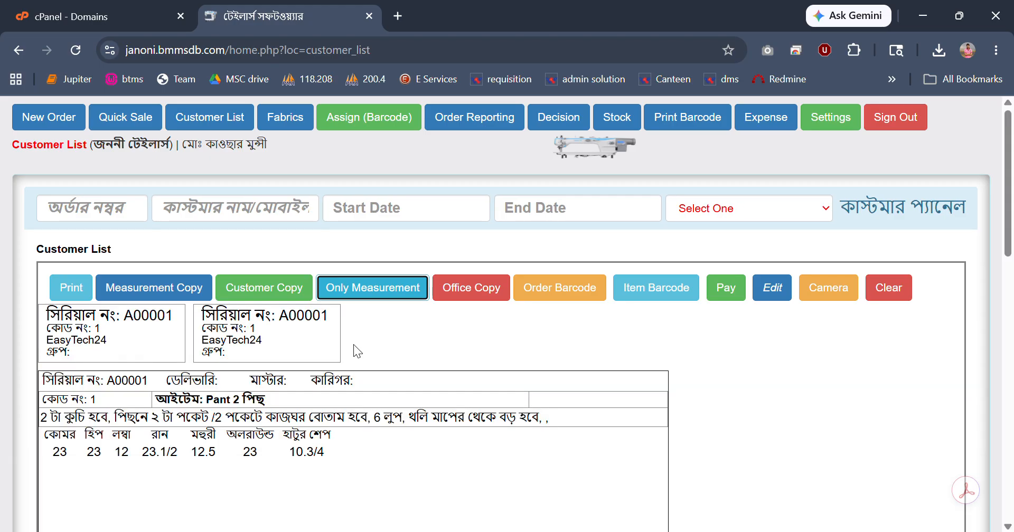
{"action": "scroll", "coordinate": [183, 394], "scroll_direction": "down", "scroll_amount": 4}
{"action": "scroll", "coordinate": [277, 240], "scroll_direction": "up", "scroll_amount": 5}
{"action": "left_click", "coordinate": [51, 289]}
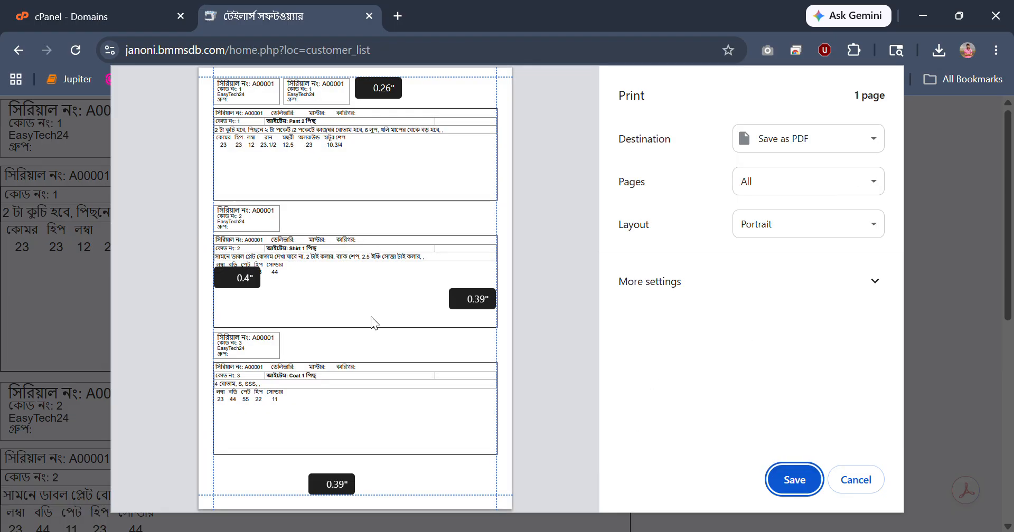
{"action": "left_click", "coordinate": [866, 478]}
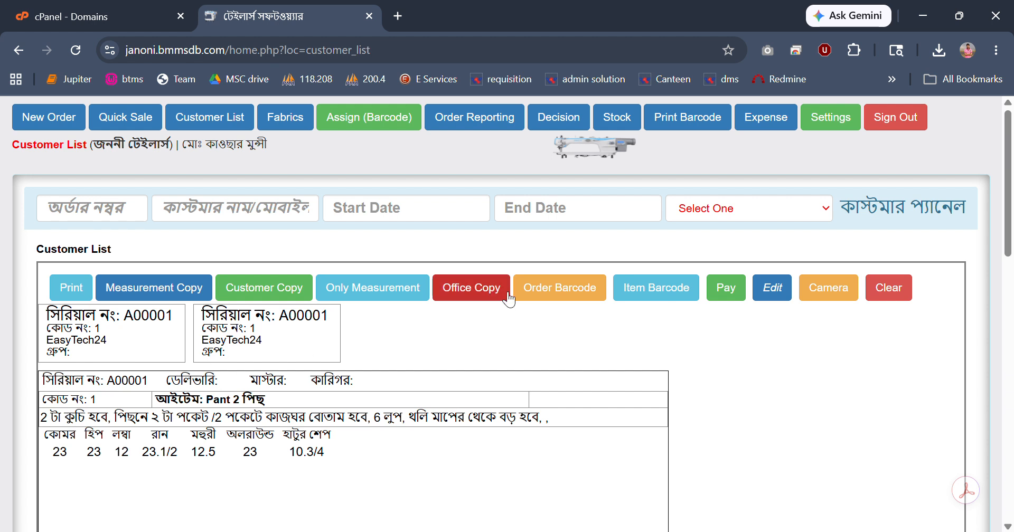
View the order barcodes and the item barcodes, and open a blank new order form.
{"action": "left_click", "coordinate": [562, 294]}
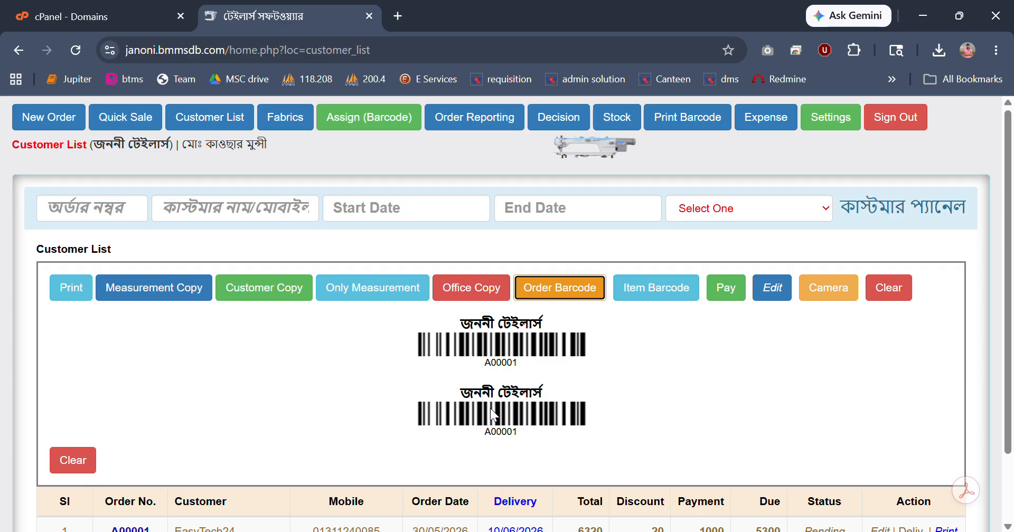
{"action": "left_click", "coordinate": [657, 293]}
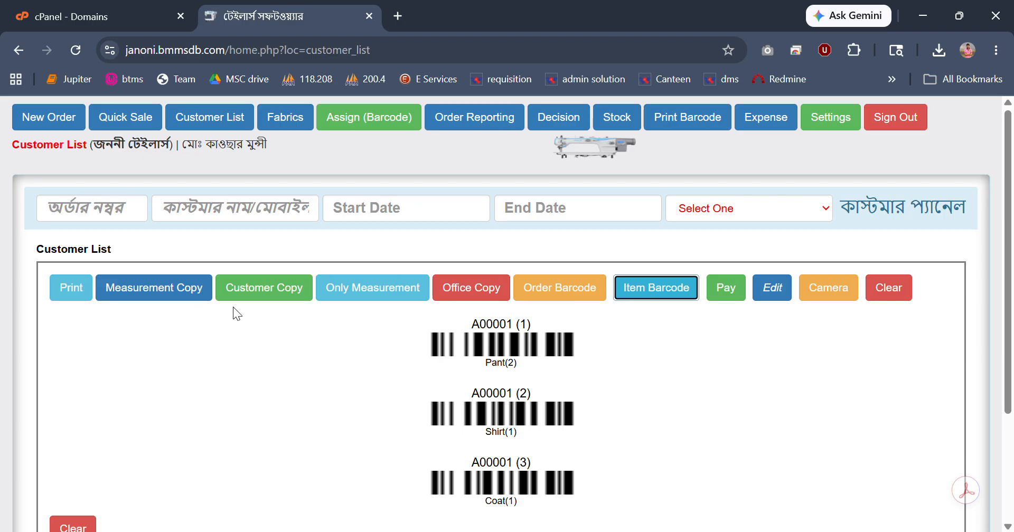
{"action": "left_click", "coordinate": [57, 124]}
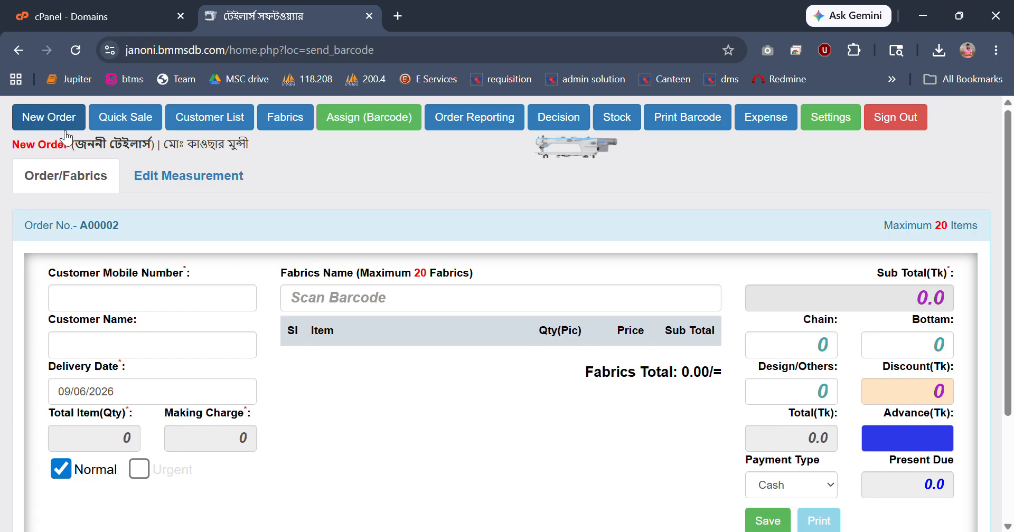
Look up the existing order by its order number, starting with A, for measurement editing.
{"action": "left_click", "coordinate": [169, 182]}
{"action": "left_click", "coordinate": [112, 249]}
{"action": "left_click_drag", "start_coordinate": [27, 218], "coordinate": [75, 221]}
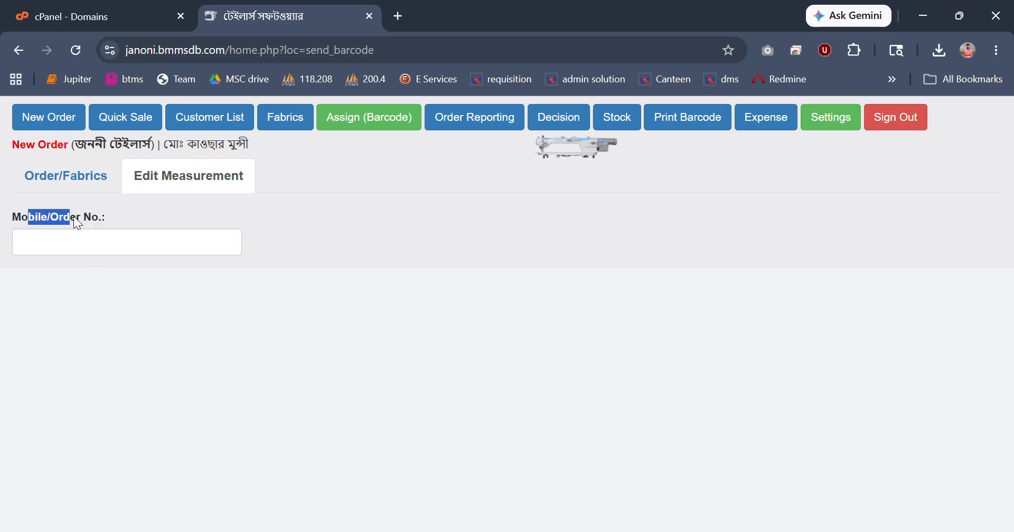
{"action": "left_click", "coordinate": [104, 250]}
{"action": "type", "text": "A"}
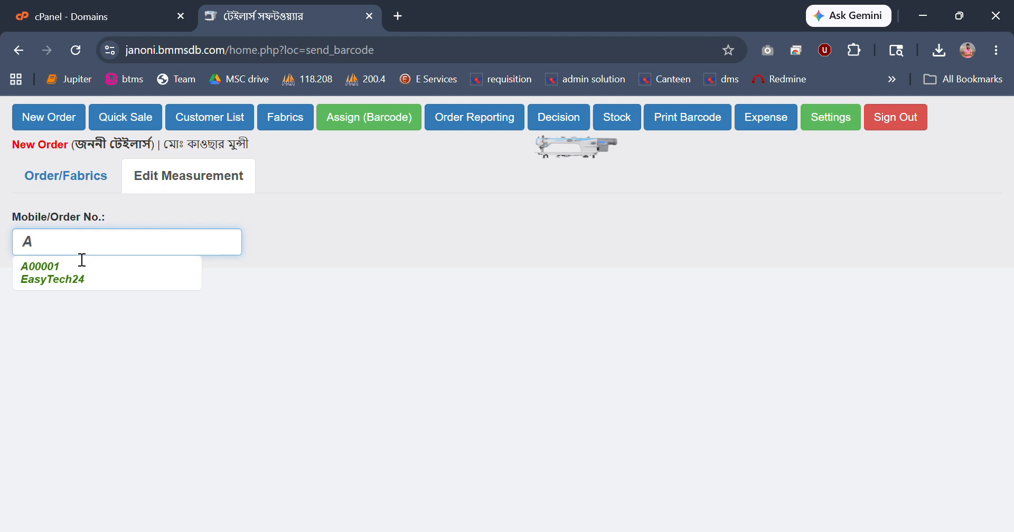
{"action": "left_click", "coordinate": [58, 264]}
{"action": "left_click", "coordinate": [34, 264]}
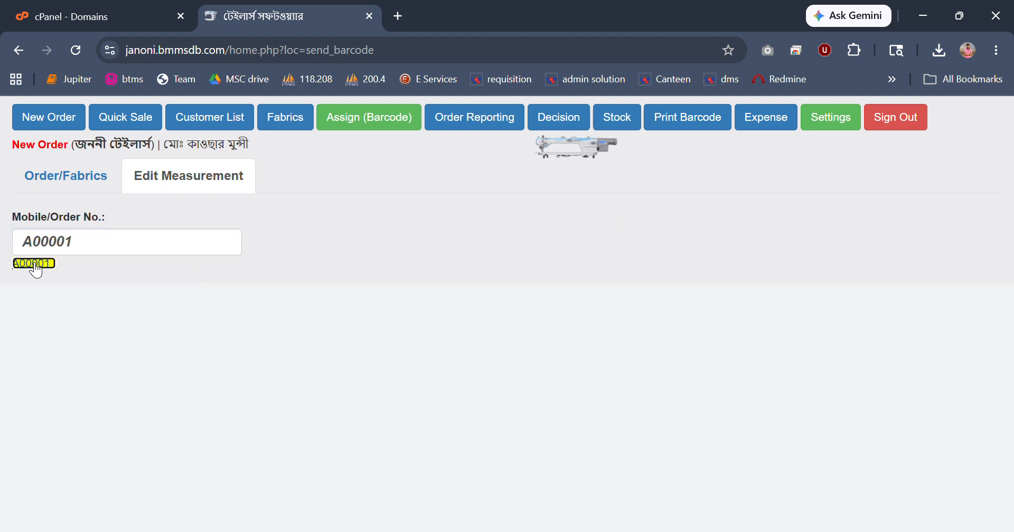
Set the Pant item's লম্বা measurement to 12.5 and confirm the update.
{"action": "left_click", "coordinate": [653, 245]}
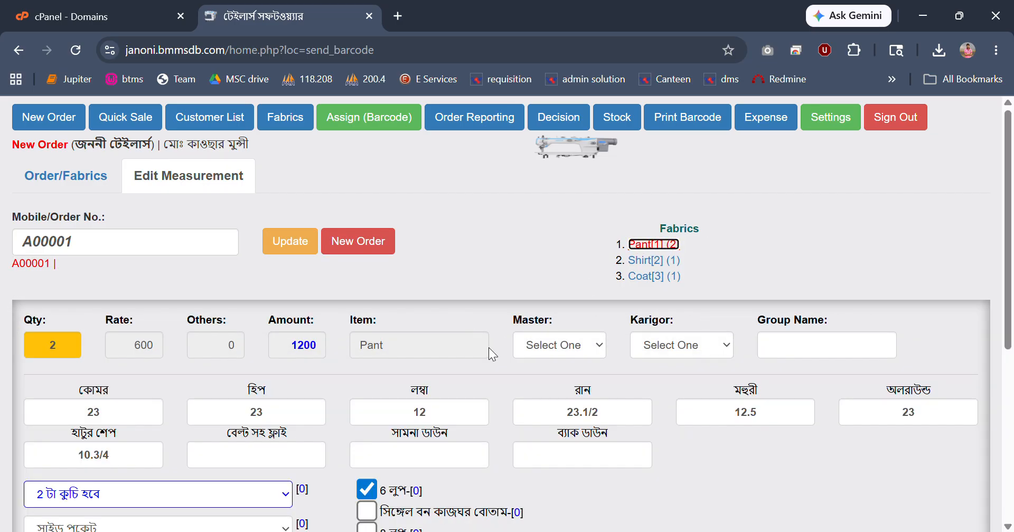
{"action": "left_click", "coordinate": [449, 415]}
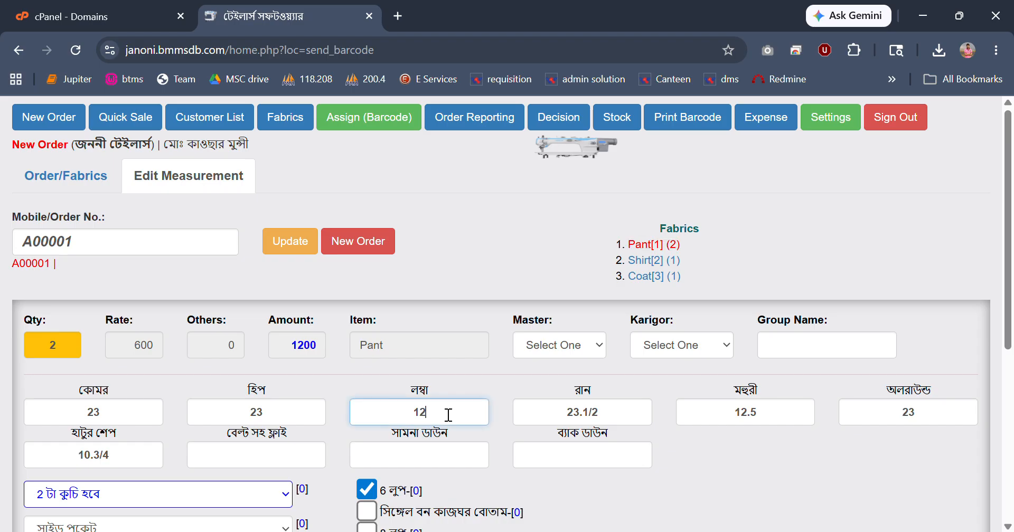
{"action": "type", "text": ".5"}
{"action": "left_click", "coordinate": [296, 258]}
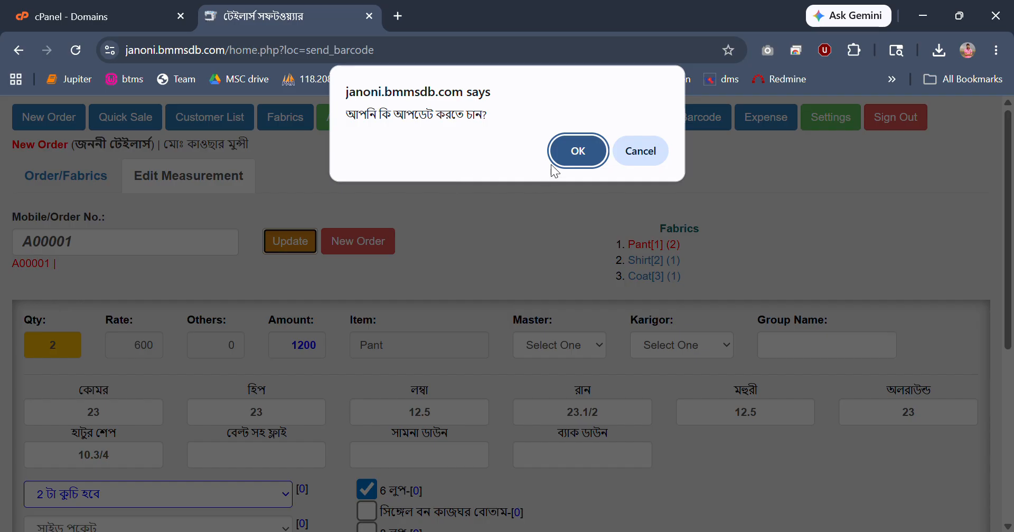
{"action": "left_click", "coordinate": [557, 155]}
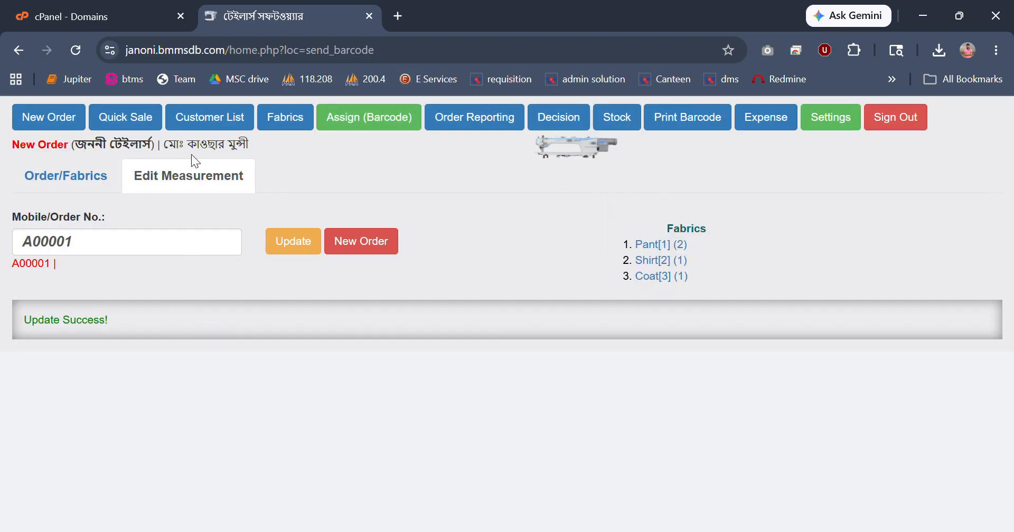
Open the pending order for editing from the customer list and examine its item rows, quantities and rates.
{"action": "left_click", "coordinate": [204, 119]}
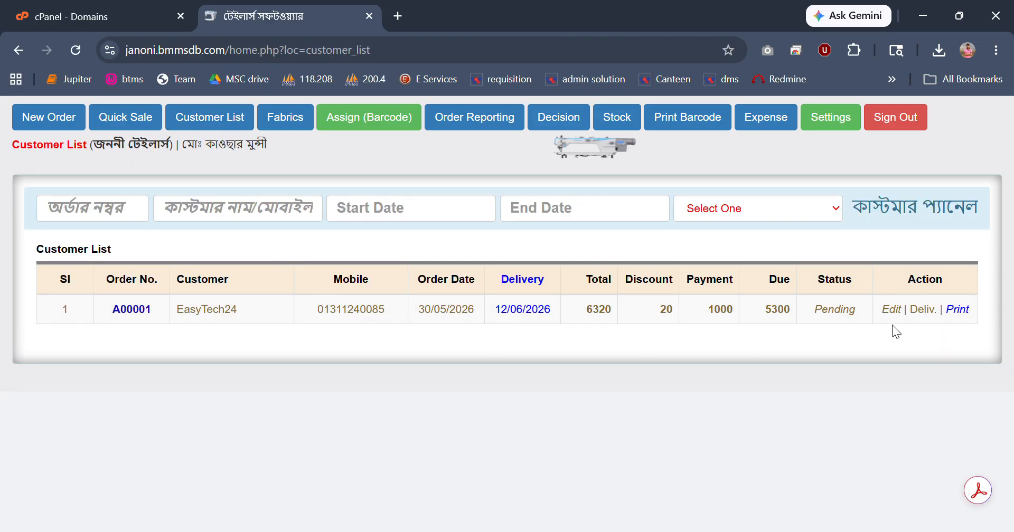
{"action": "left_click", "coordinate": [894, 310]}
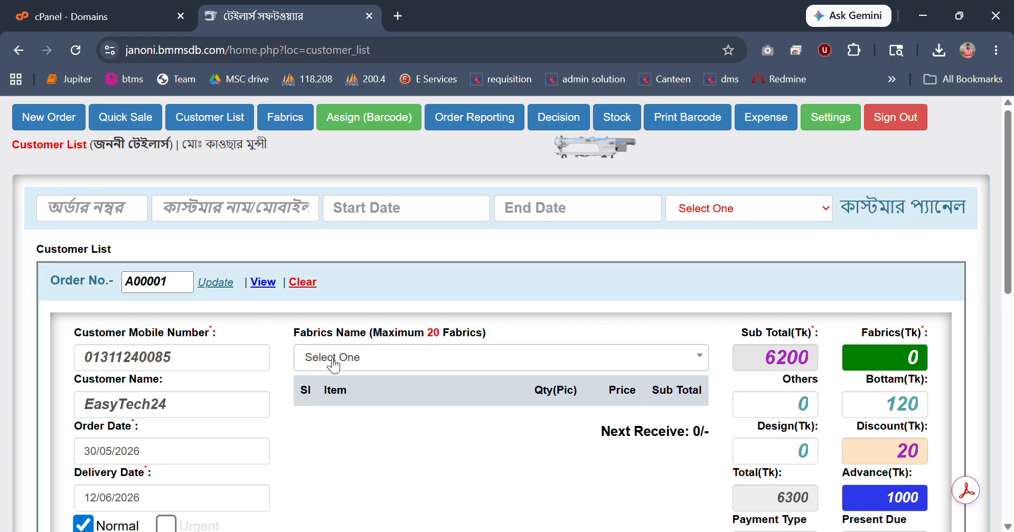
{"action": "scroll", "coordinate": [343, 410], "scroll_direction": "down", "scroll_amount": 1}
{"action": "scroll", "coordinate": [317, 420], "scroll_direction": "down", "scroll_amount": 4}
{"action": "scroll", "coordinate": [357, 412], "scroll_direction": "down", "scroll_amount": 1}
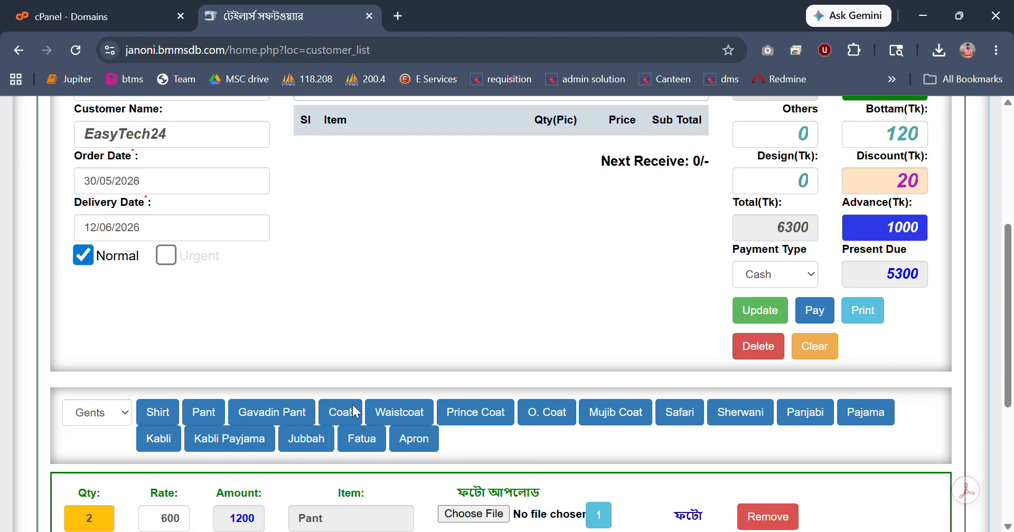
{"action": "scroll", "coordinate": [199, 379], "scroll_direction": "down", "scroll_amount": 3}
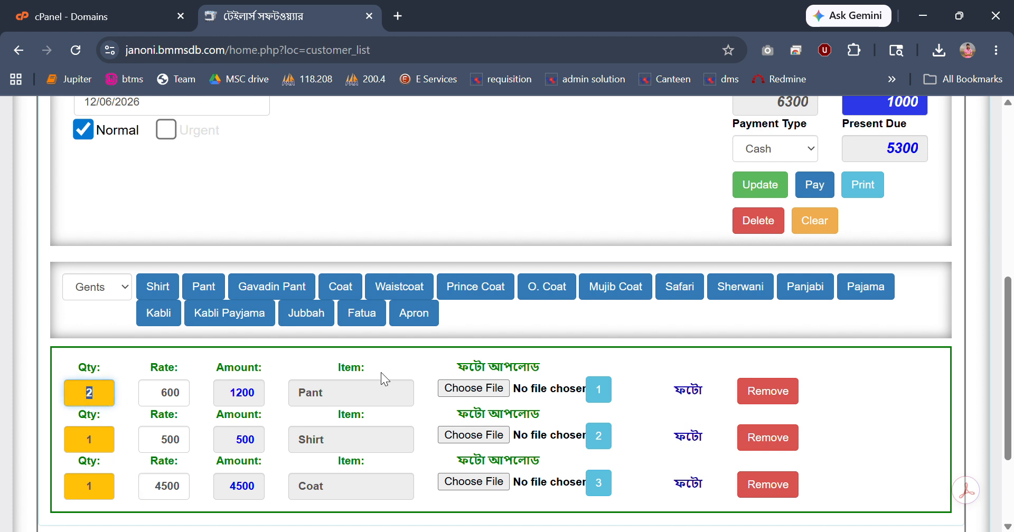
{"action": "scroll", "coordinate": [384, 372], "scroll_direction": "up", "scroll_amount": 5}
{"action": "scroll", "coordinate": [384, 371], "scroll_direction": "up", "scroll_amount": 2}
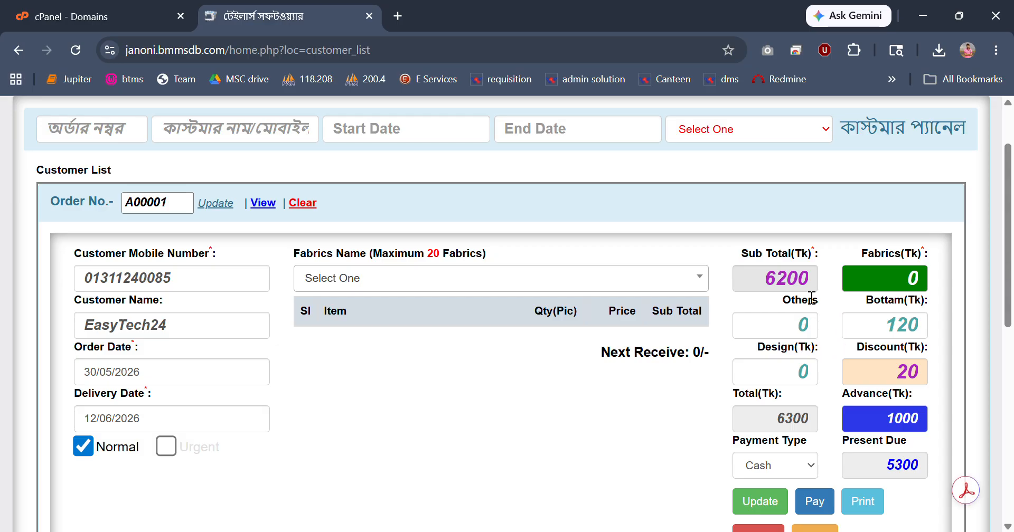
Check the order's advance amount and confirm the order update.
{"action": "double_click", "coordinate": [900, 425]}
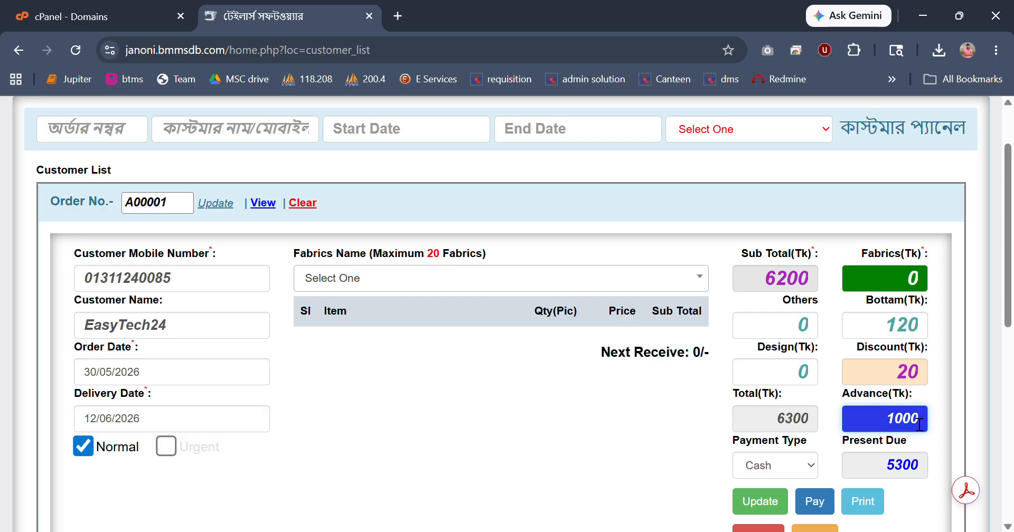
{"action": "key", "text": "ctrl+c"}
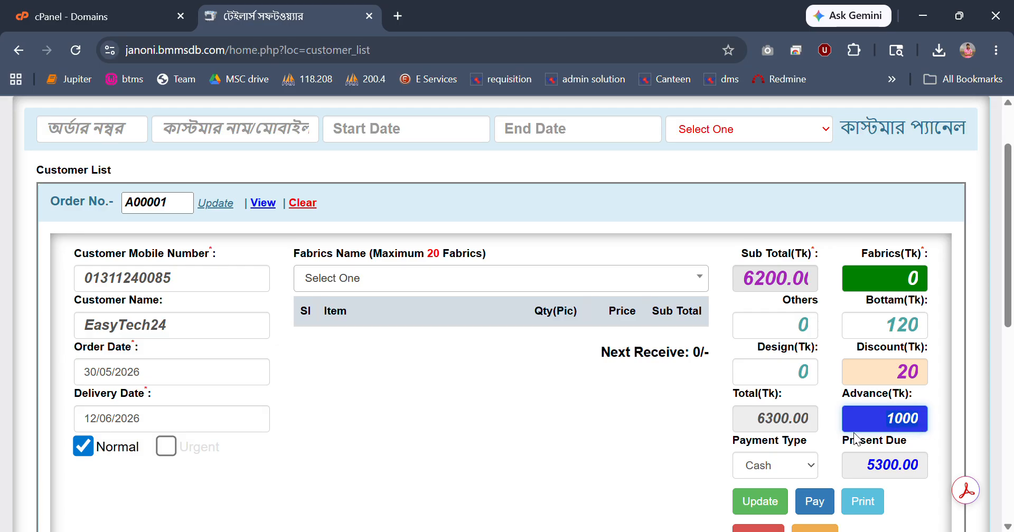
{"action": "scroll", "coordinate": [651, 407], "scroll_direction": "down", "scroll_amount": 1}
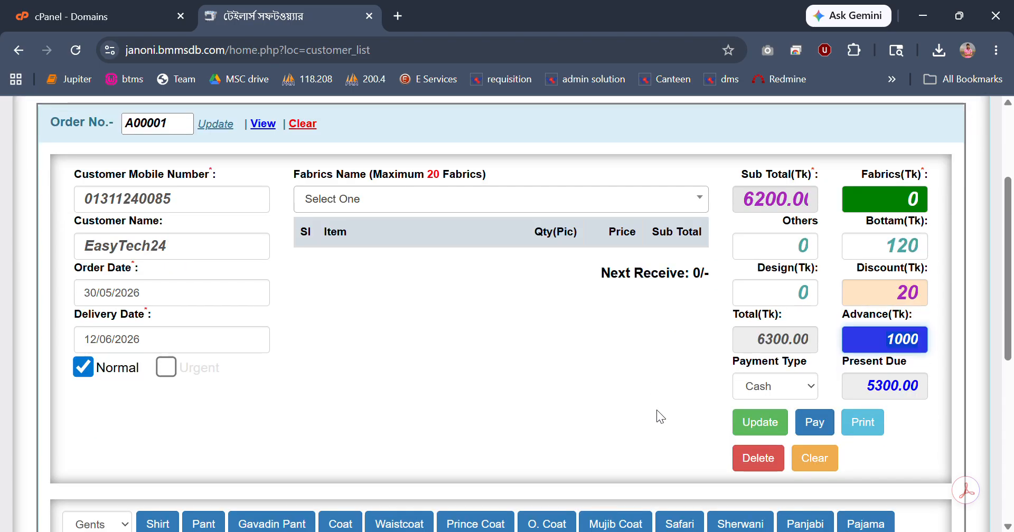
{"action": "left_click", "coordinate": [762, 426]}
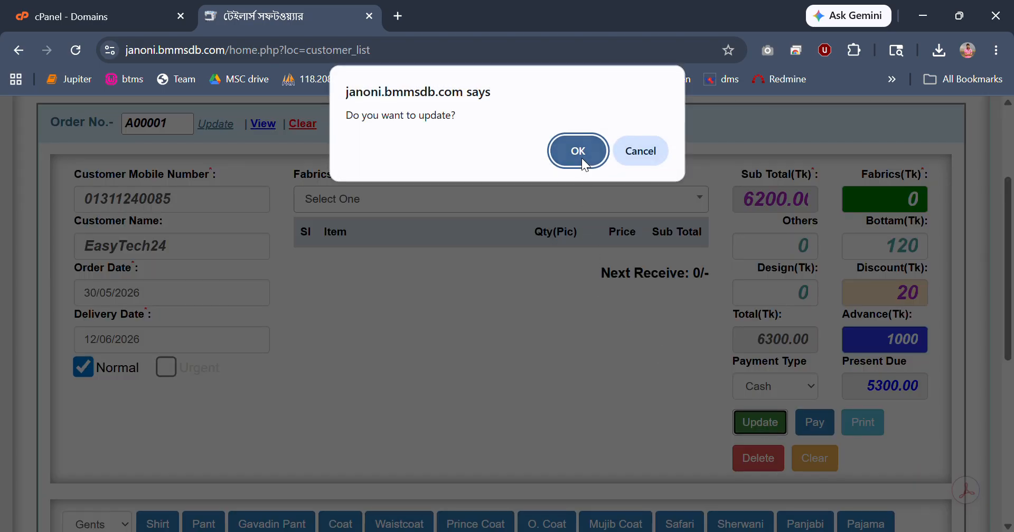
{"action": "left_click", "coordinate": [582, 157]}
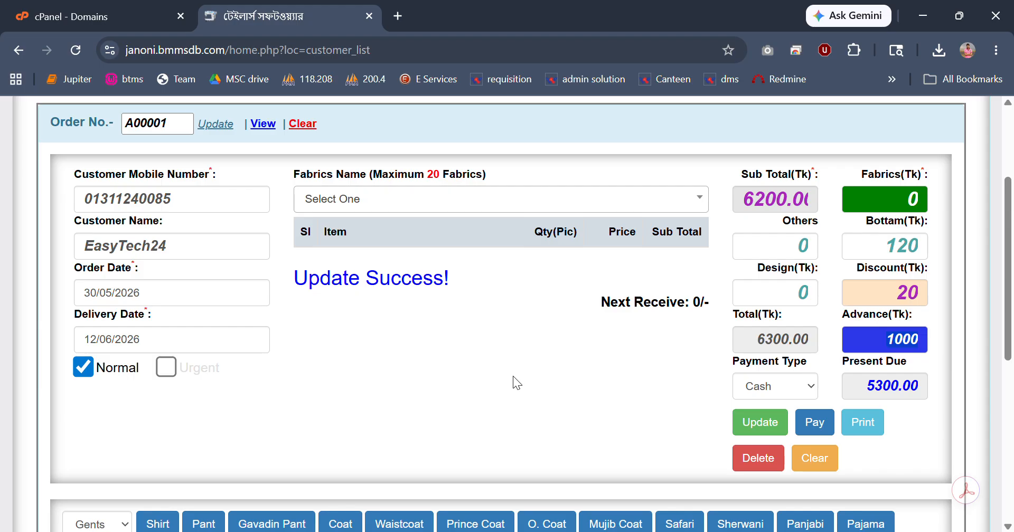
Close the order form and try the customer list's search filters, entering A as the order number and clearing it.
{"action": "scroll", "coordinate": [513, 376], "scroll_direction": "up", "scroll_amount": 2}
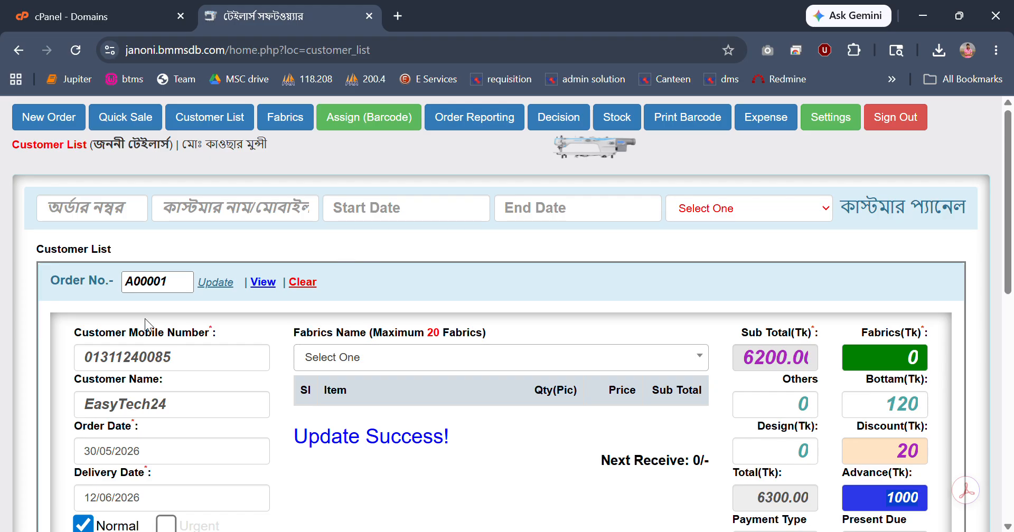
{"action": "left_click", "coordinate": [302, 283]}
{"action": "left_click", "coordinate": [116, 219]}
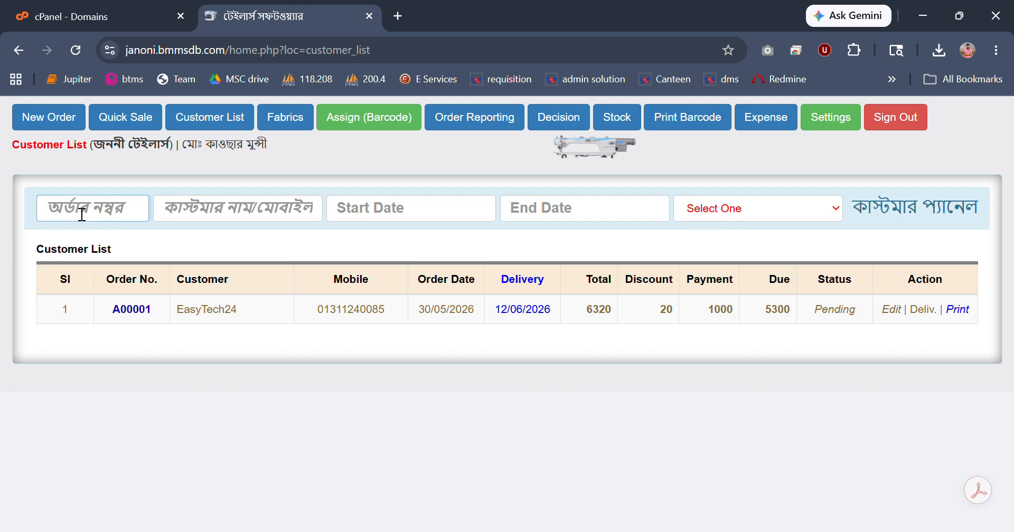
{"action": "type", "text": "A"}
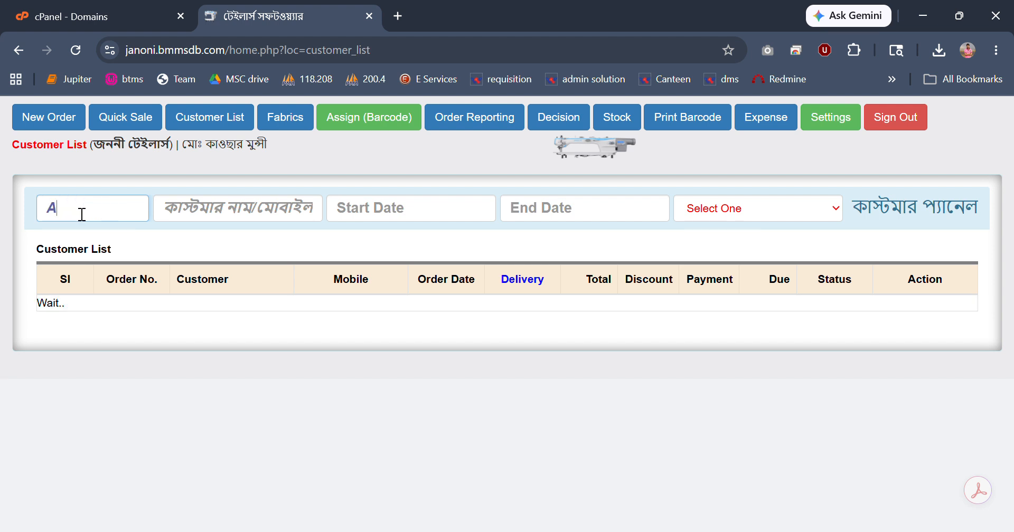
{"action": "key", "text": "ctrl+a"}
{"action": "key", "text": "BackSpace"}
{"action": "left_click", "coordinate": [199, 211]}
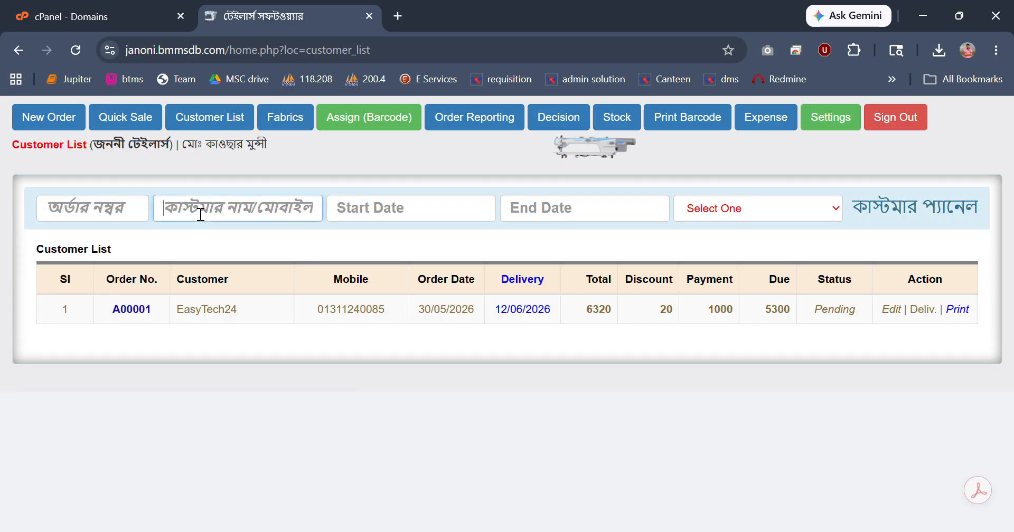